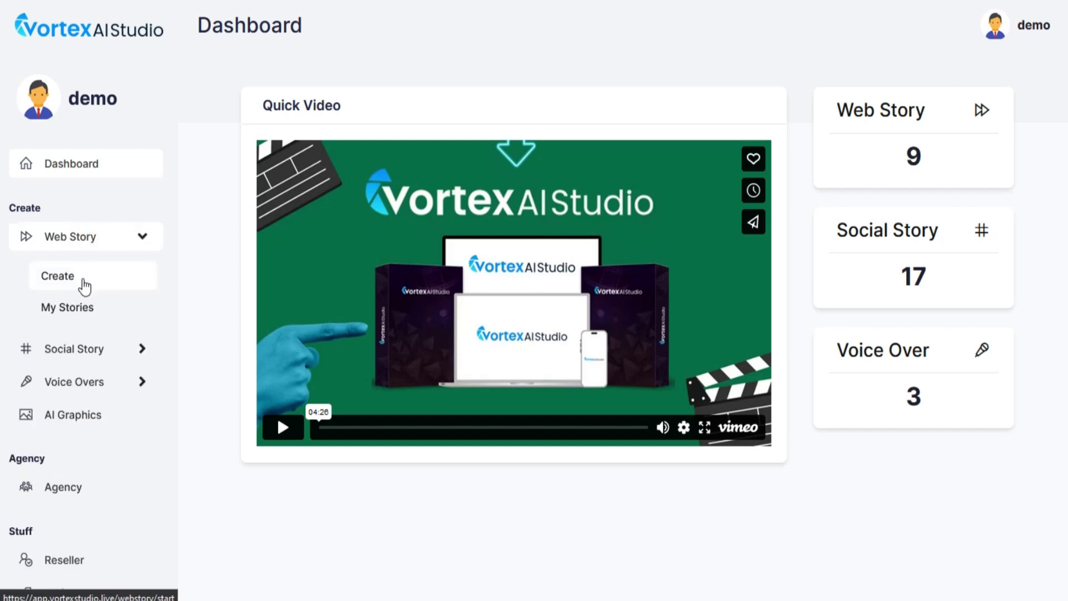
- Start a new web story and enter "Top technology trends of 2024" as its topic
left_click(89, 289)
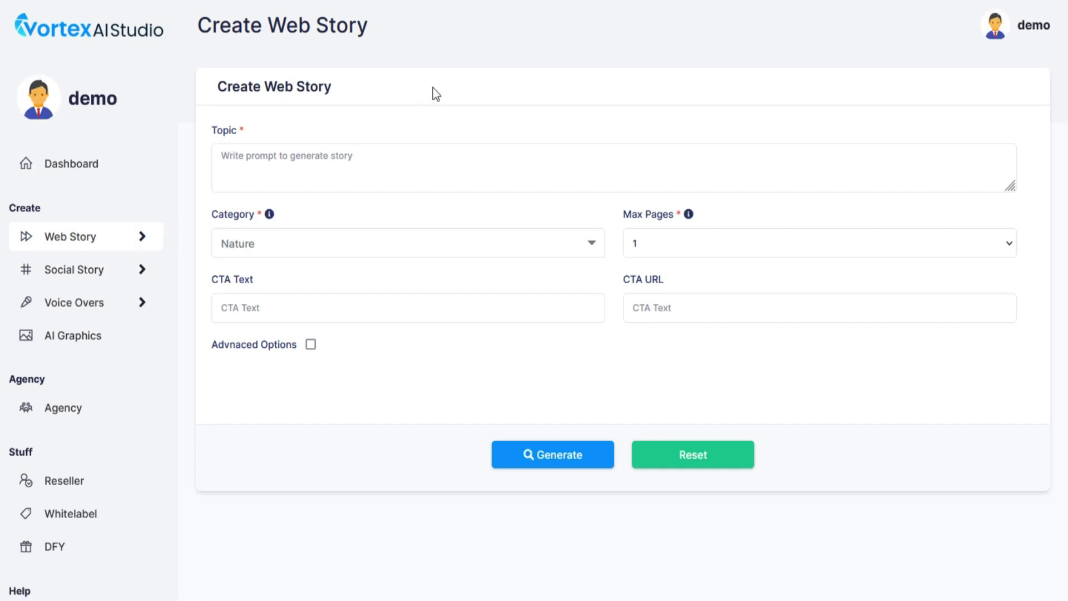
left_click(276, 189)
type("Top technology  trends of 2024")
left_click(397, 168)
- Look through the available story categories and set the category to Technology
left_click(352, 246)
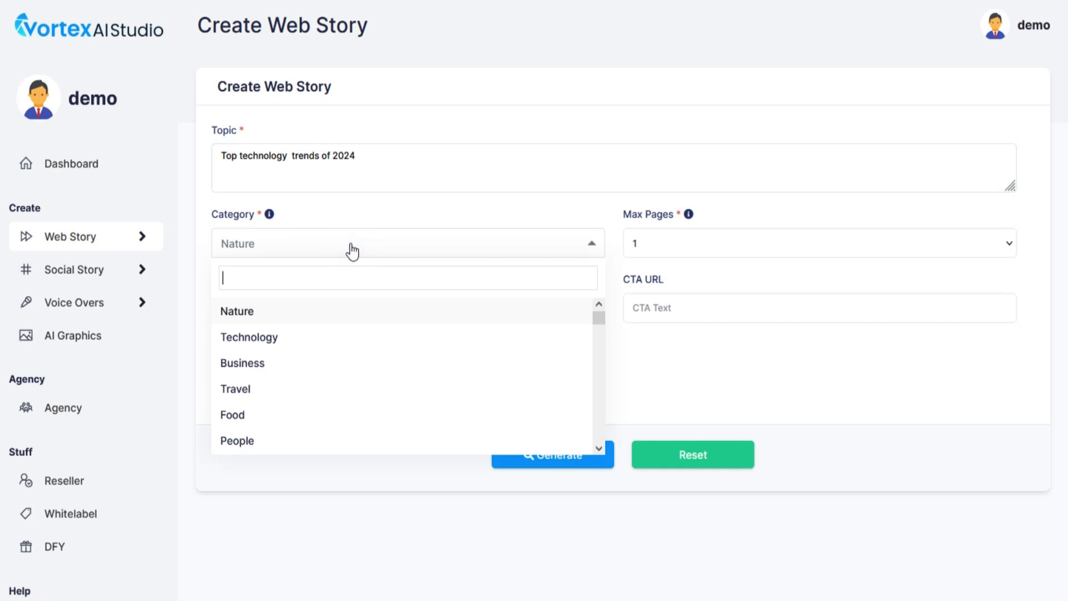
scroll(328, 345, "down", 7)
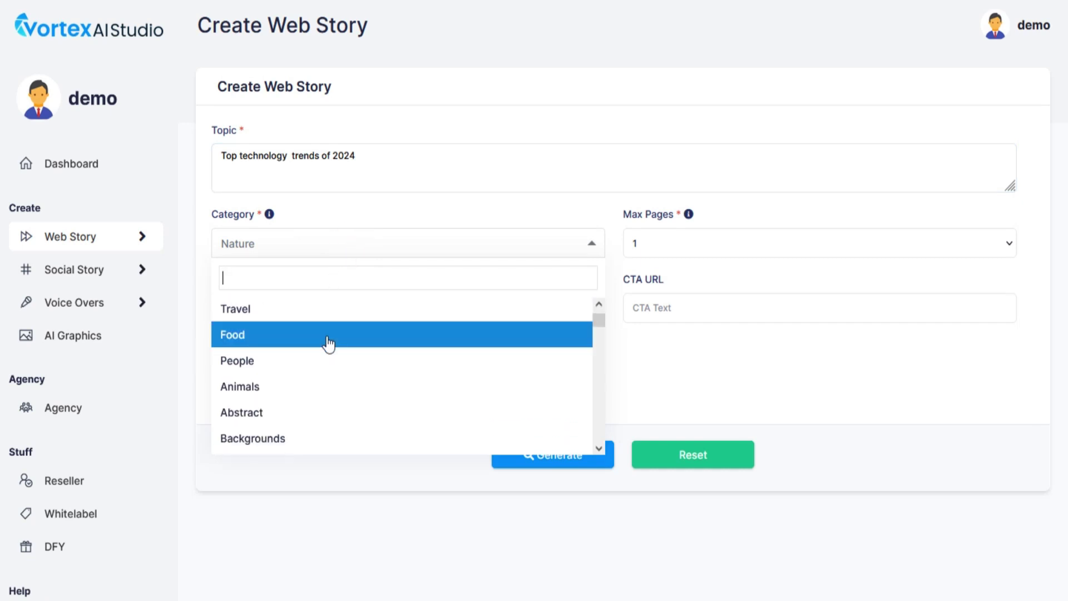
scroll(328, 361, "down", 8)
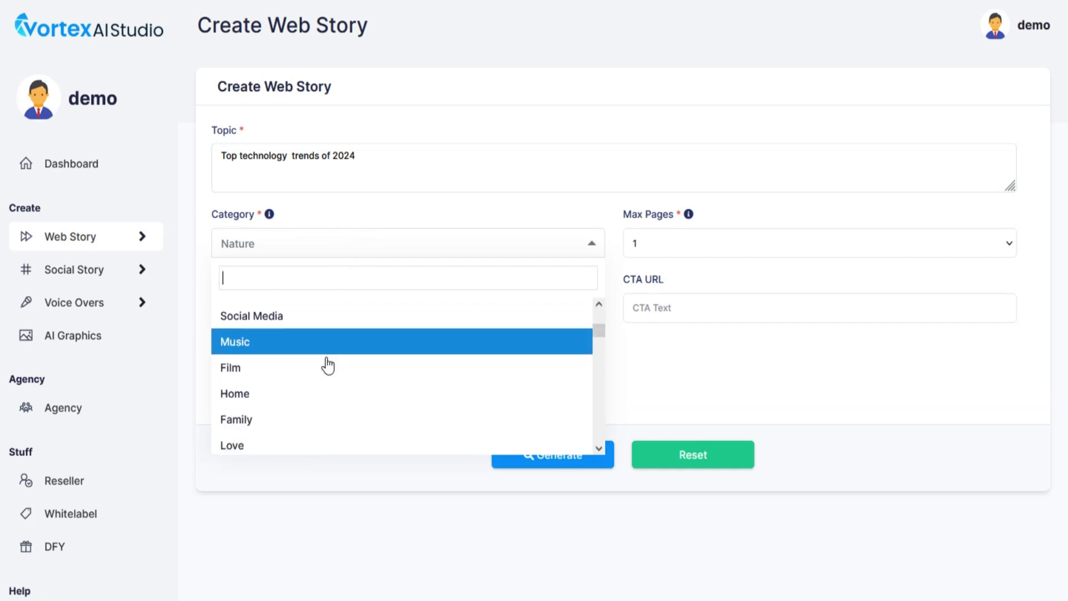
scroll(328, 380, "down", 8)
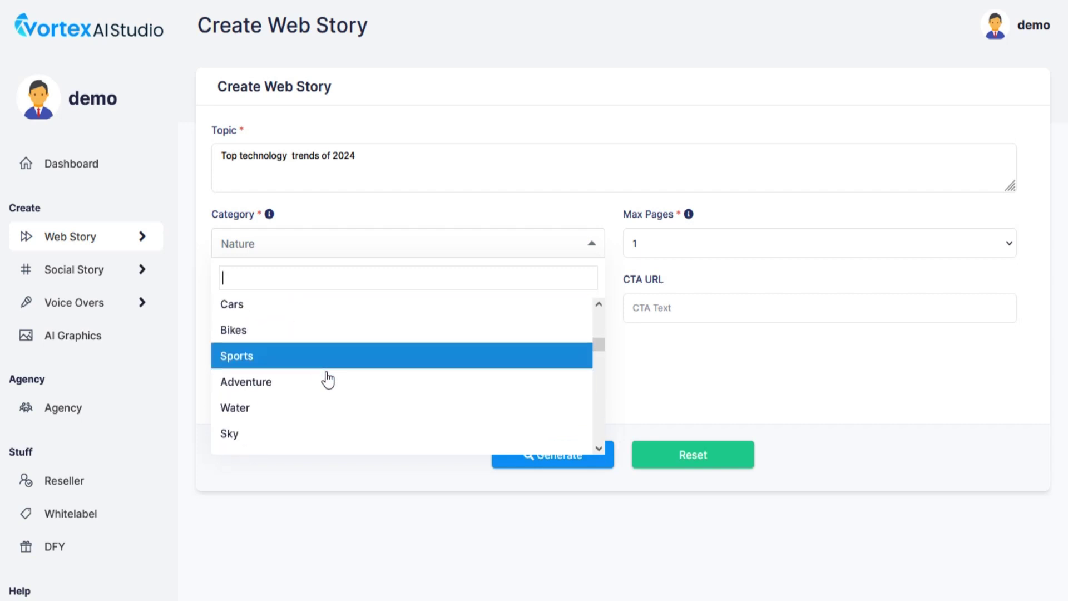
scroll(328, 382, "down", 8)
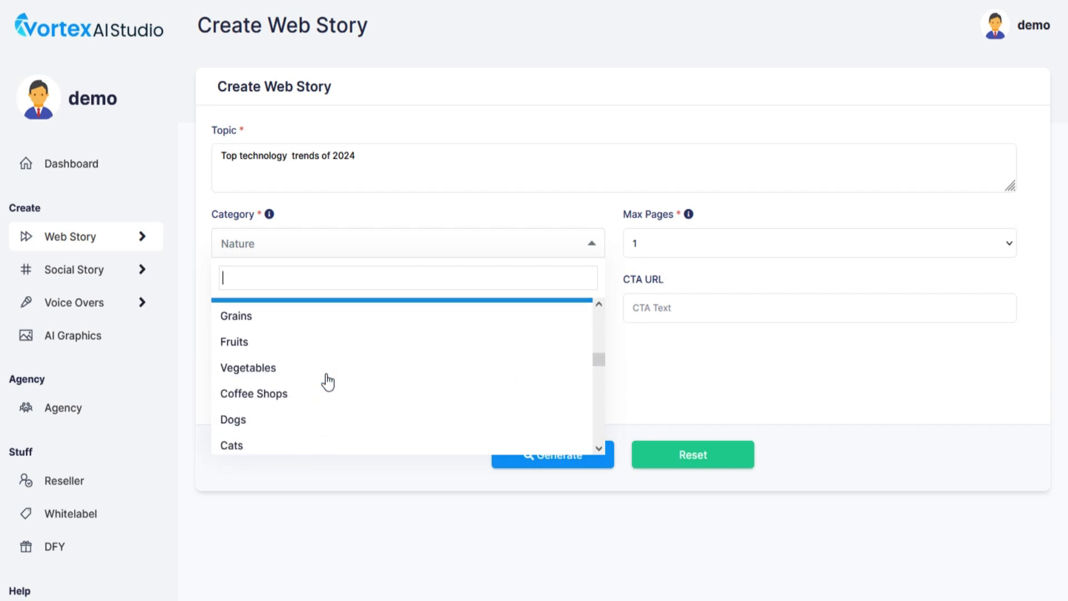
scroll(328, 382, "down", 8)
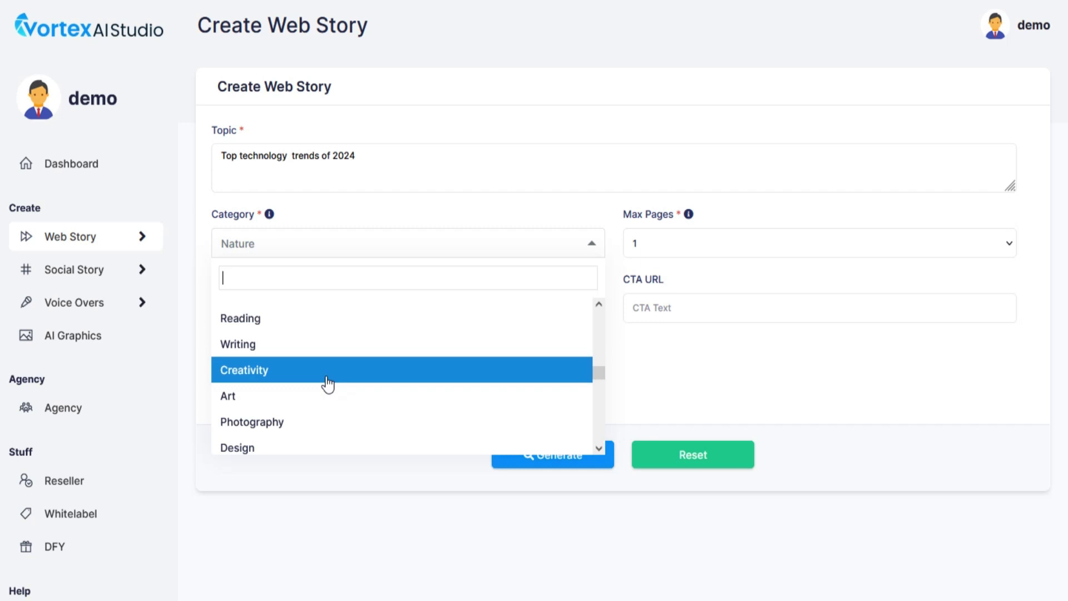
scroll(329, 393, "down", 8)
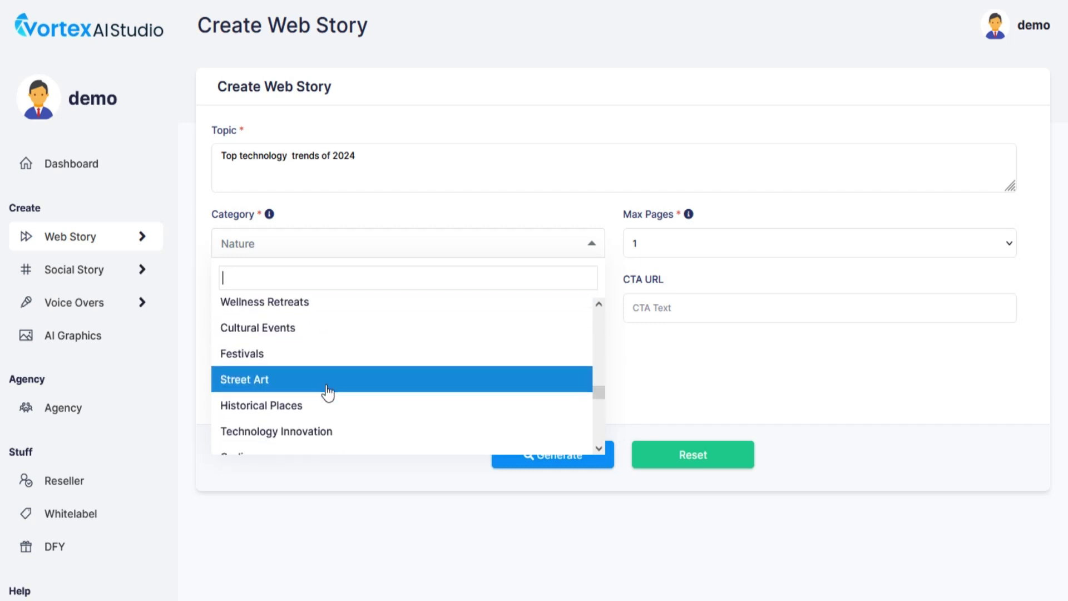
scroll(328, 393, "down", 8)
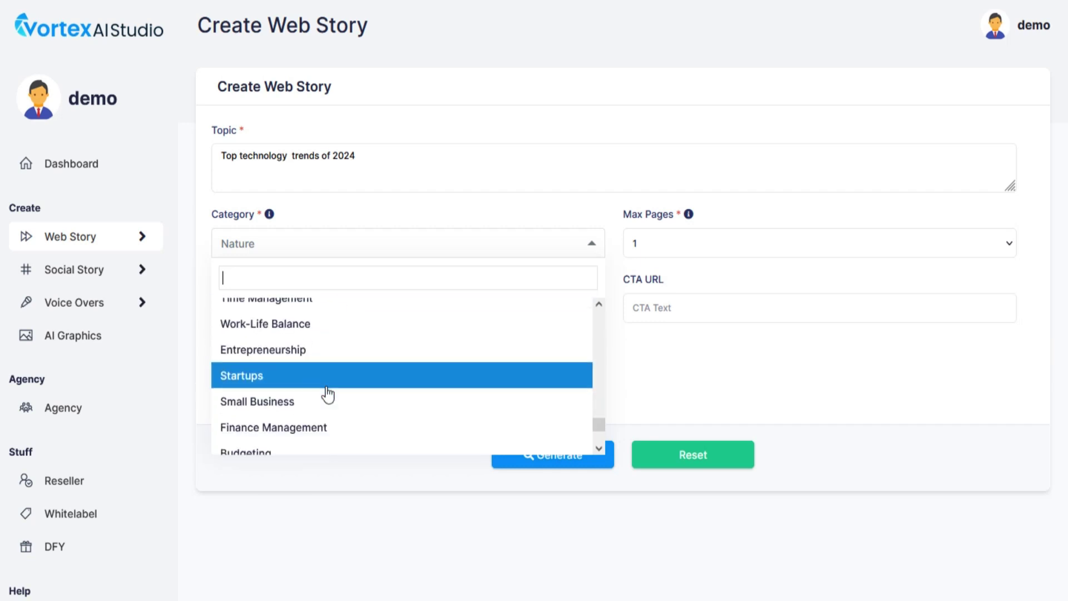
left_click(462, 340)
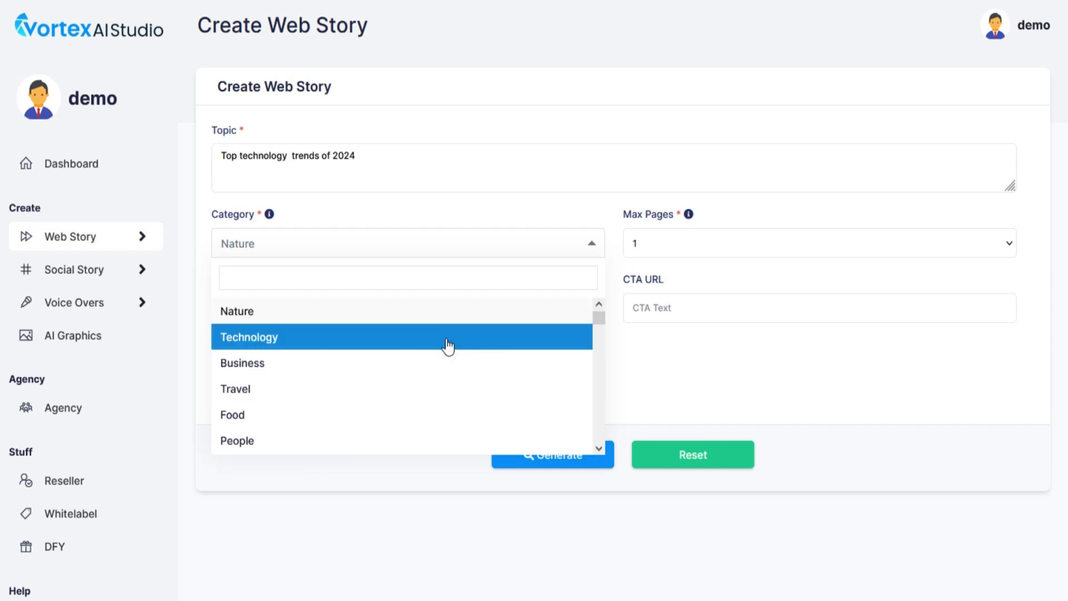
left_click(446, 338)
- Set the story's maximum number of pages to 3
left_click(713, 230)
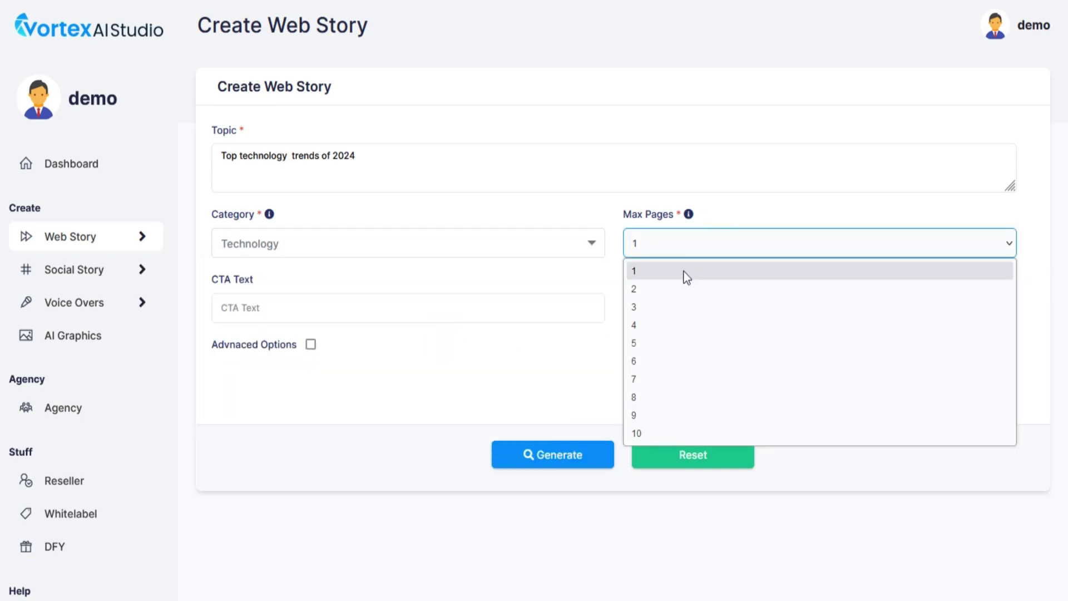
left_click(671, 307)
left_click(416, 123)
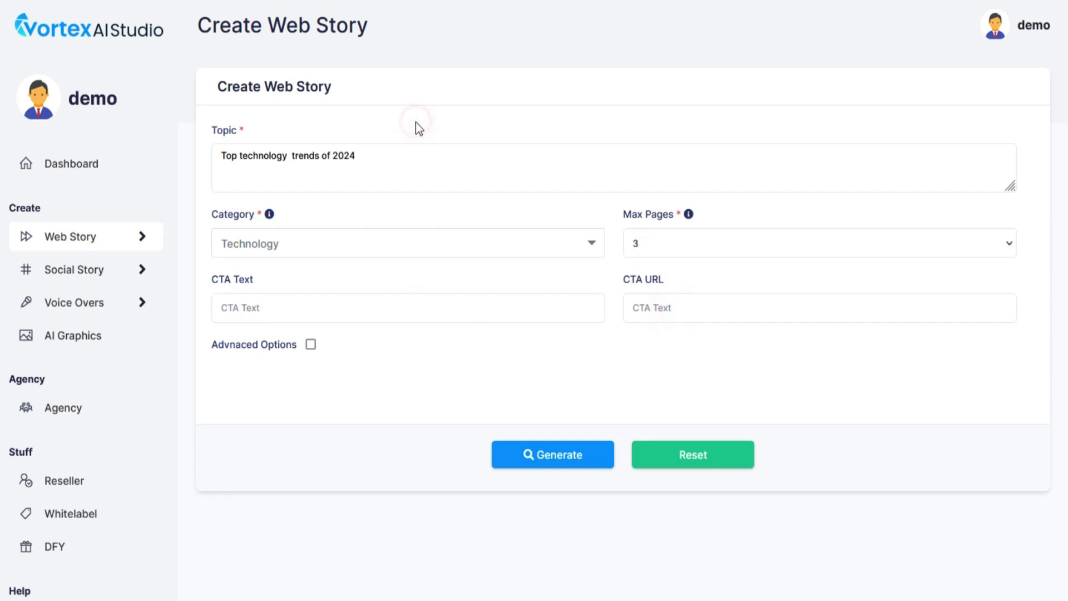
left_click(323, 306)
type("Top technology  trends of 2024")
left_click(667, 310)
type("https://technologymagazine.com/top10/top-10-technology-trends-for-2024")
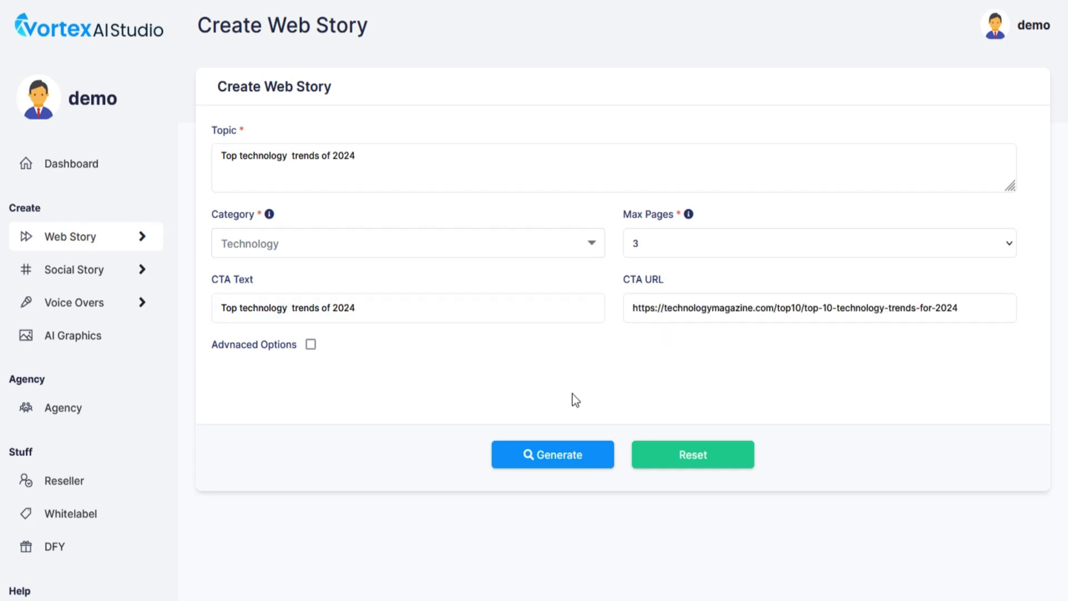
- Enable the advanced options and set the image animation to Fly-in-bottom
left_click(311, 343)
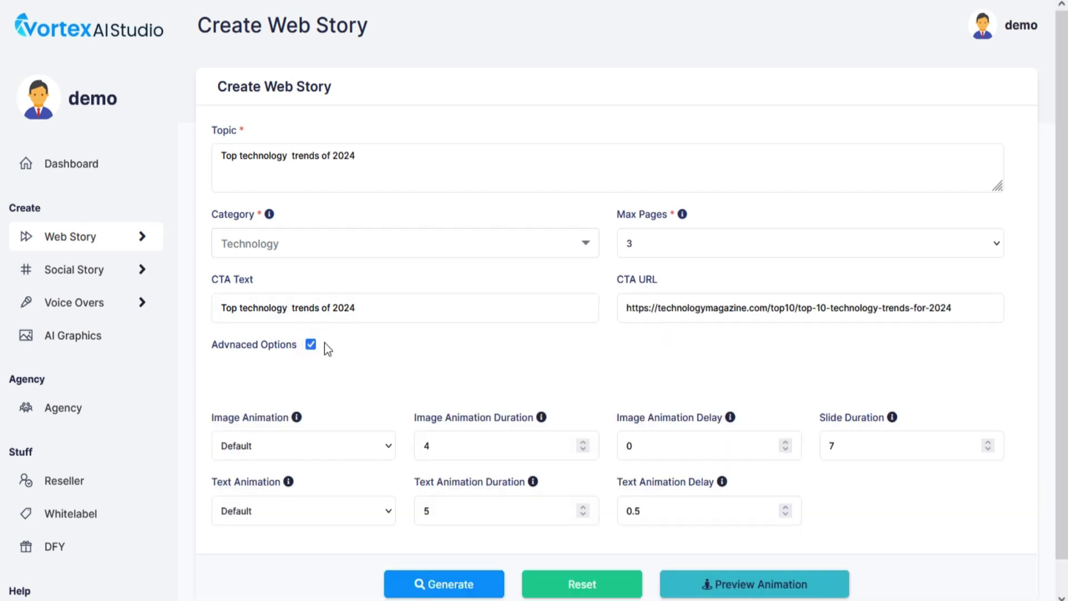
scroll(359, 348, "down", 1)
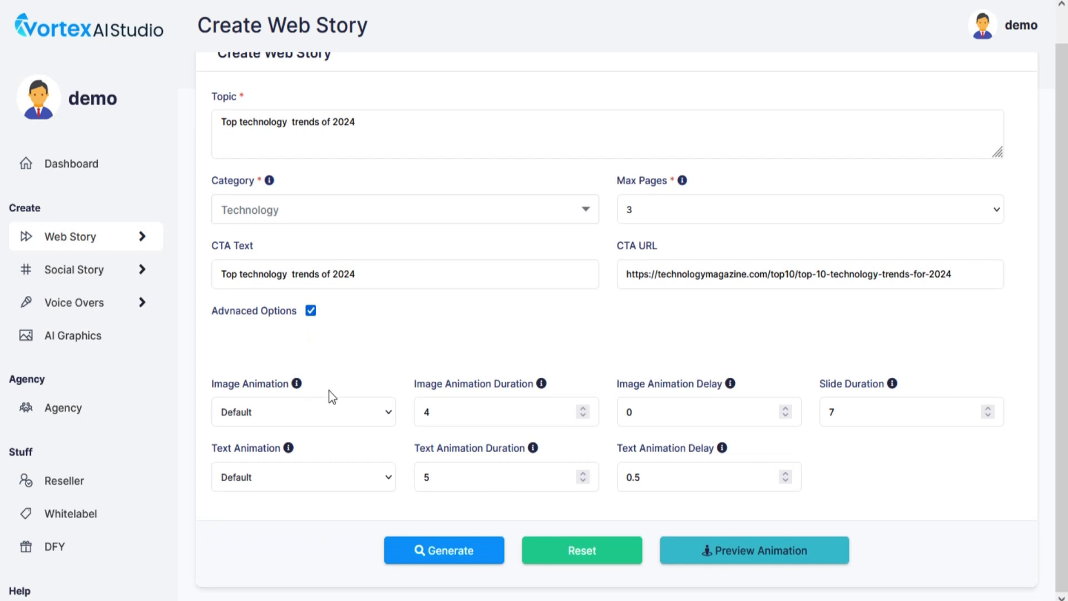
left_click(329, 411)
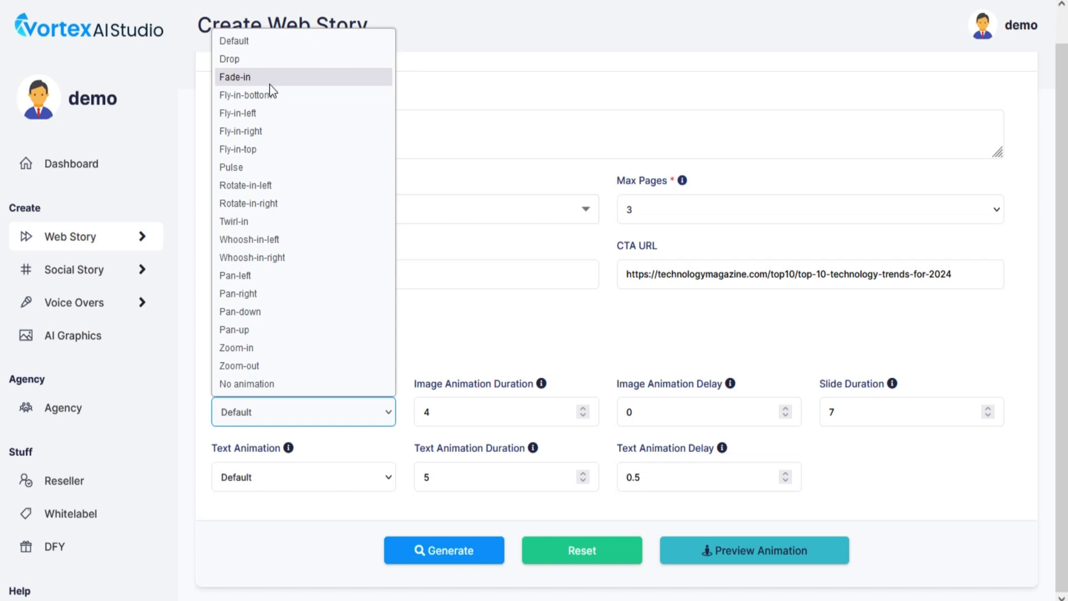
left_click(272, 98)
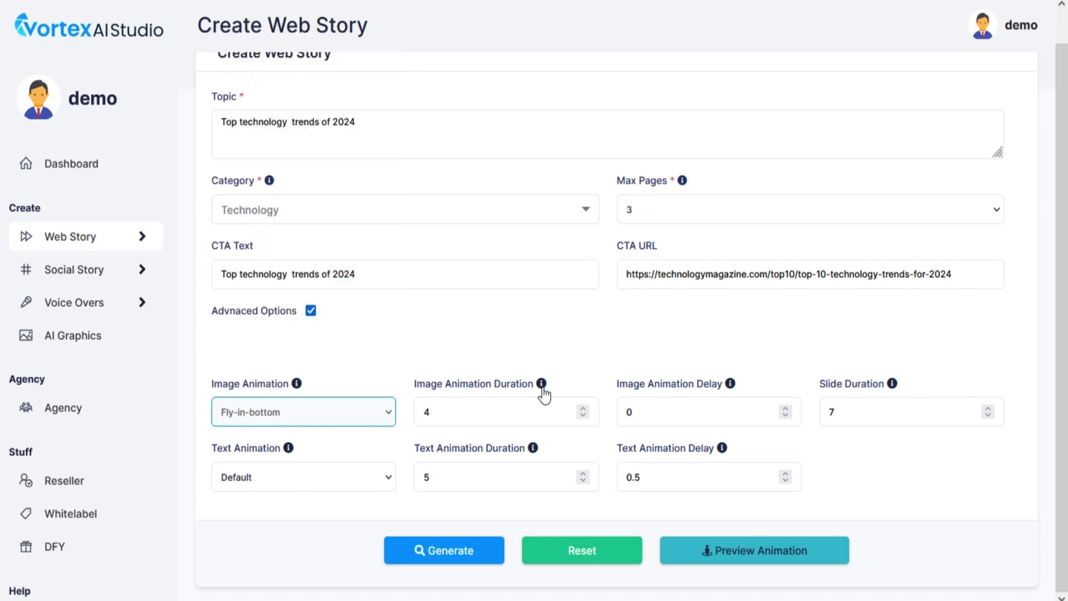
- Set the image animation duration to 5, the slide duration to 8 and the text animation to Fly-in-top
left_click(583, 410)
left_click(988, 408)
left_click(272, 486)
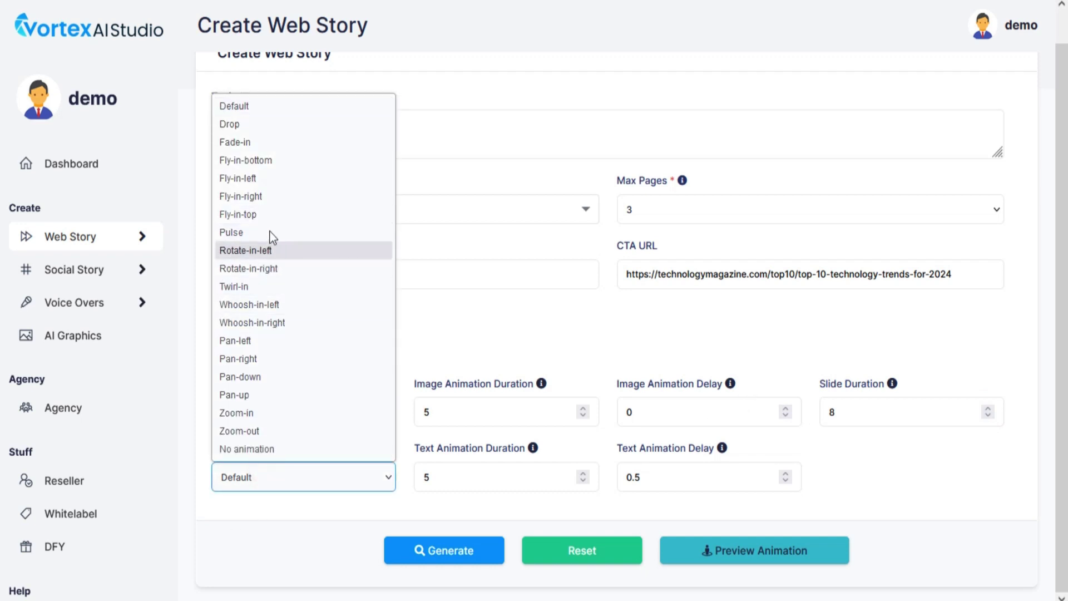
left_click(270, 215)
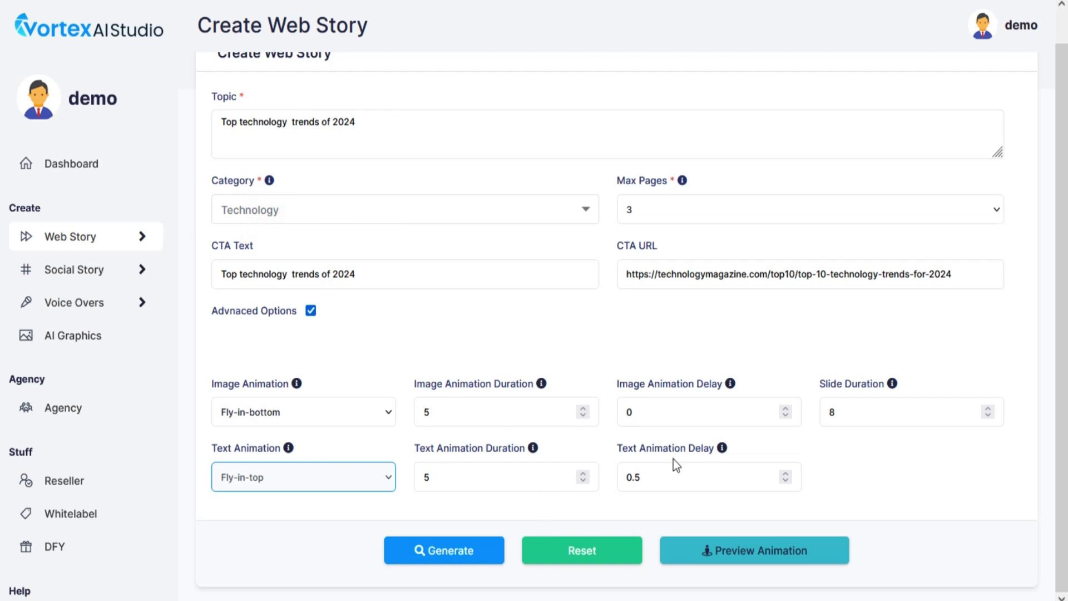
- Preview the chosen animations by stepping through all the sample slides, and close the preview
left_click(711, 557)
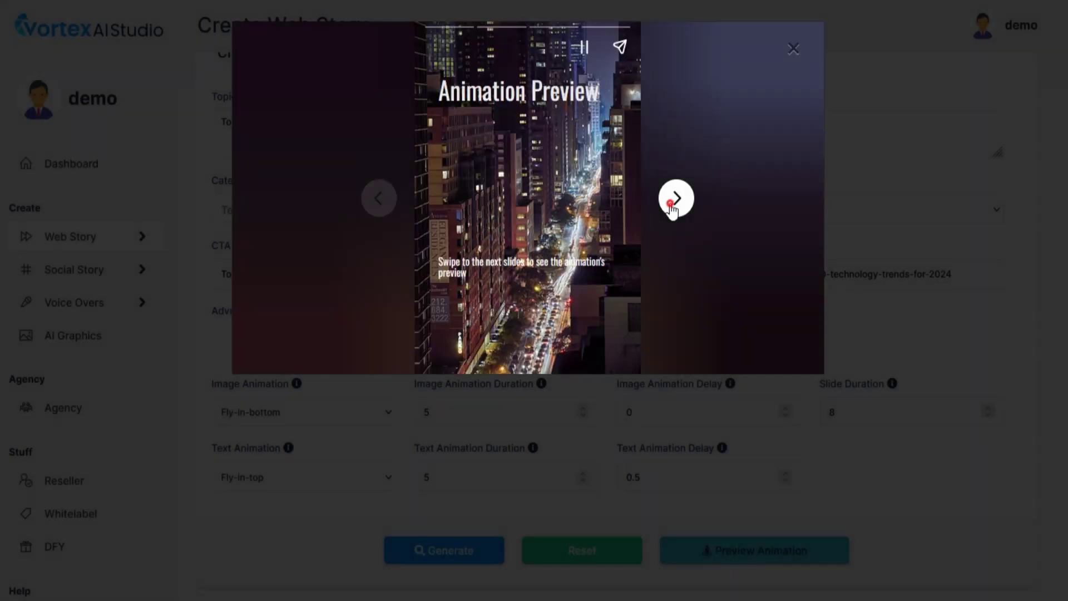
left_click(672, 206)
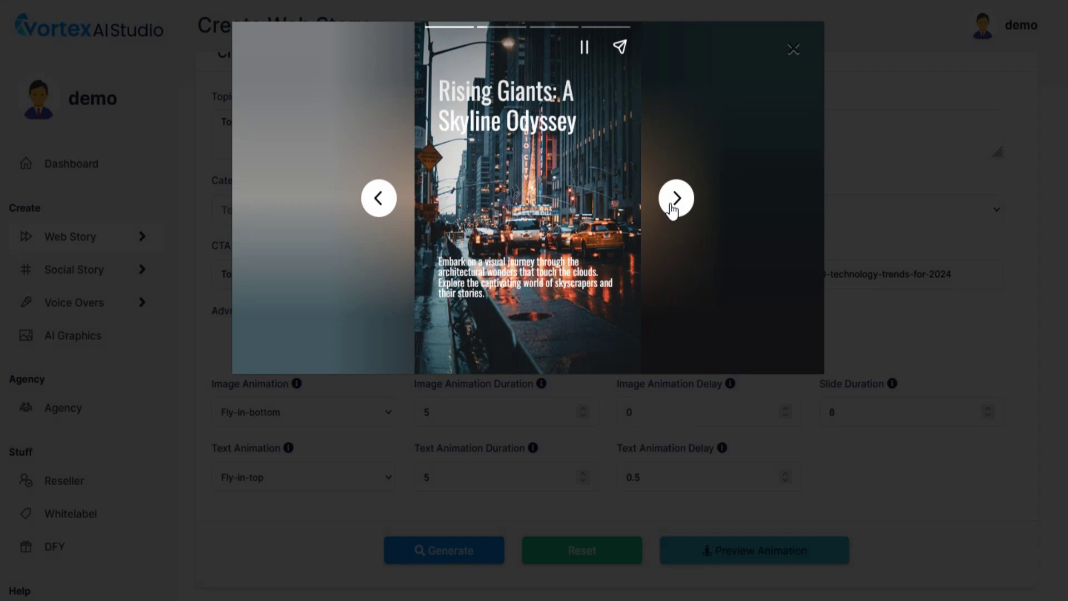
left_click(673, 207)
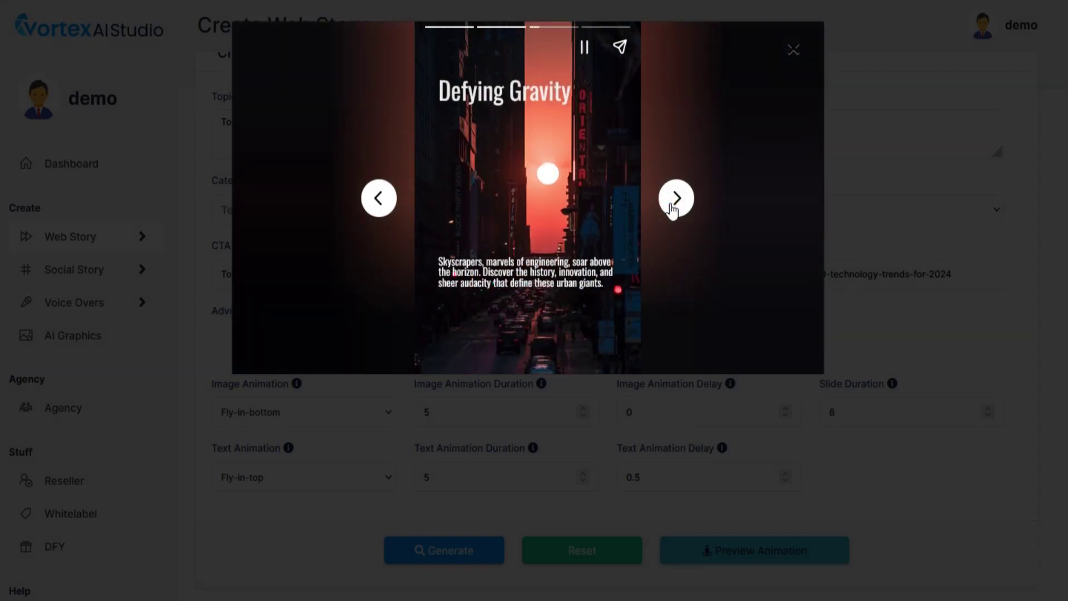
left_click(672, 207)
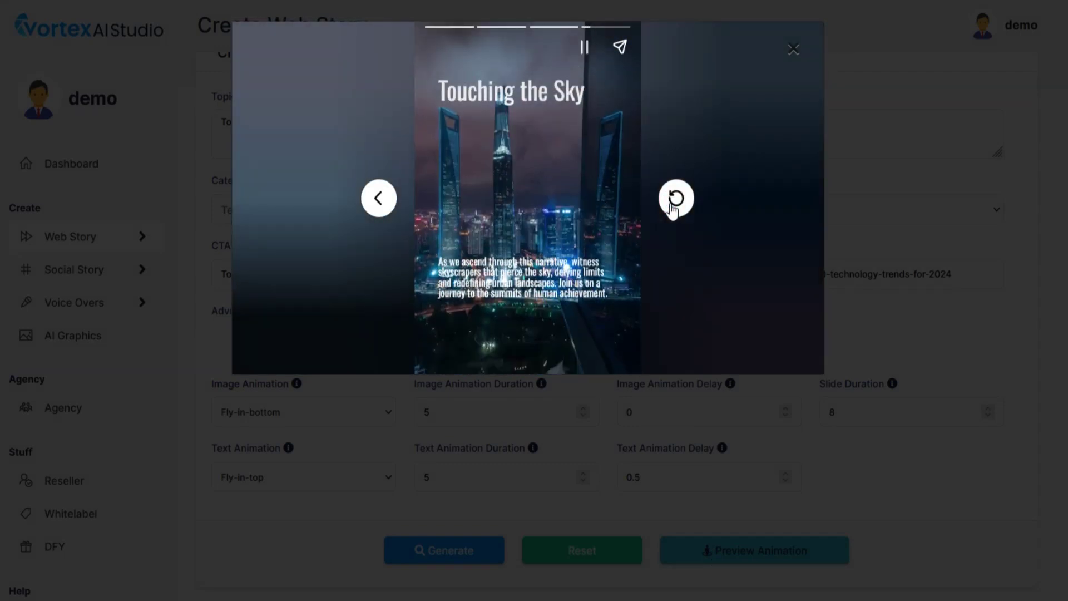
left_click(672, 207)
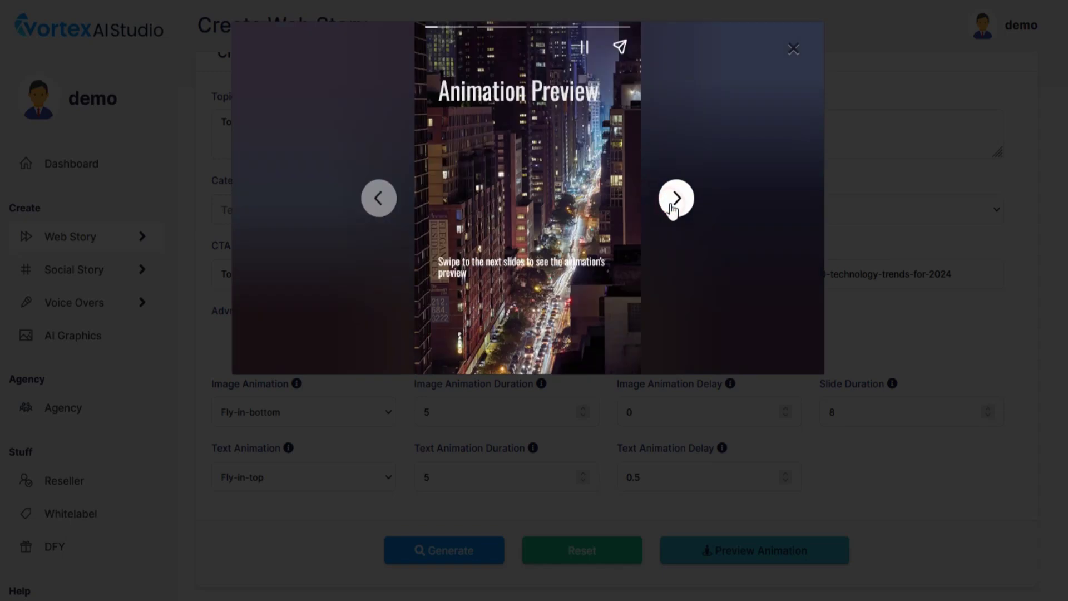
left_click(795, 49)
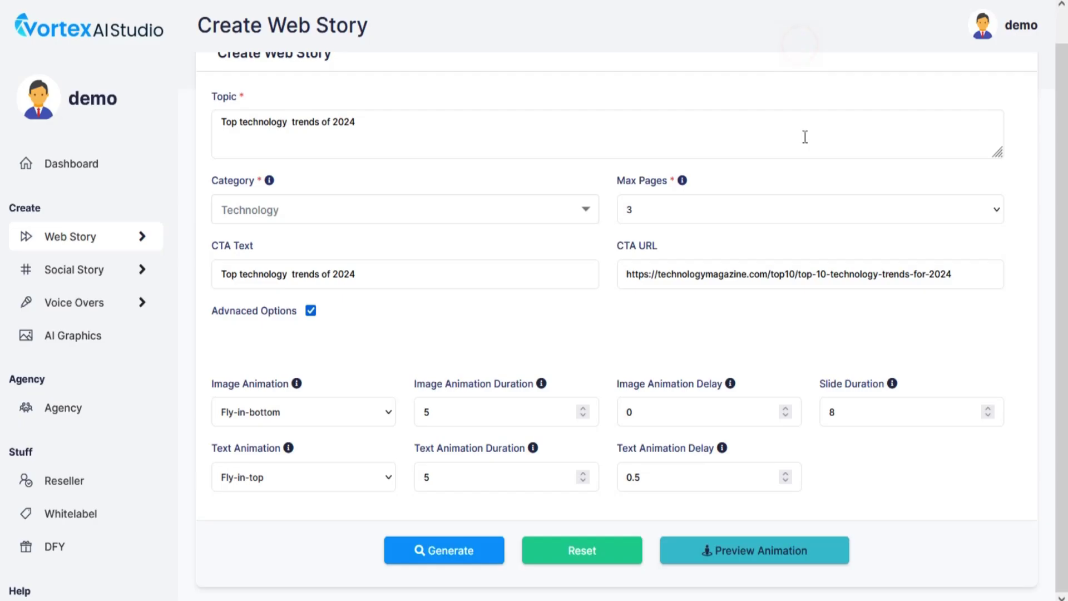
- Generate the web story and open the top technology trends story in the slide editor
left_click(466, 554)
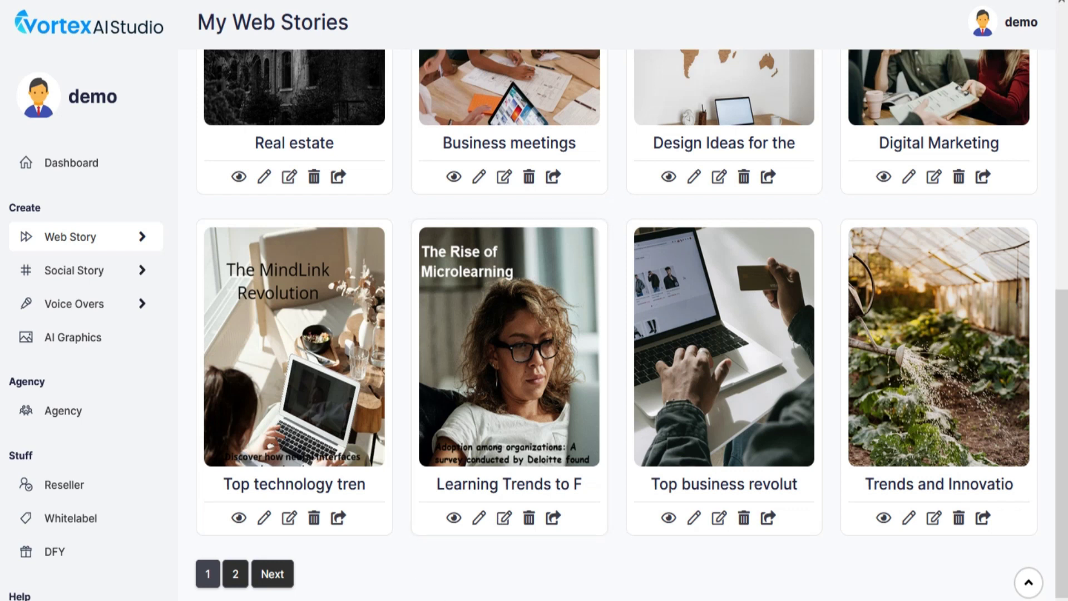
left_click(290, 518)
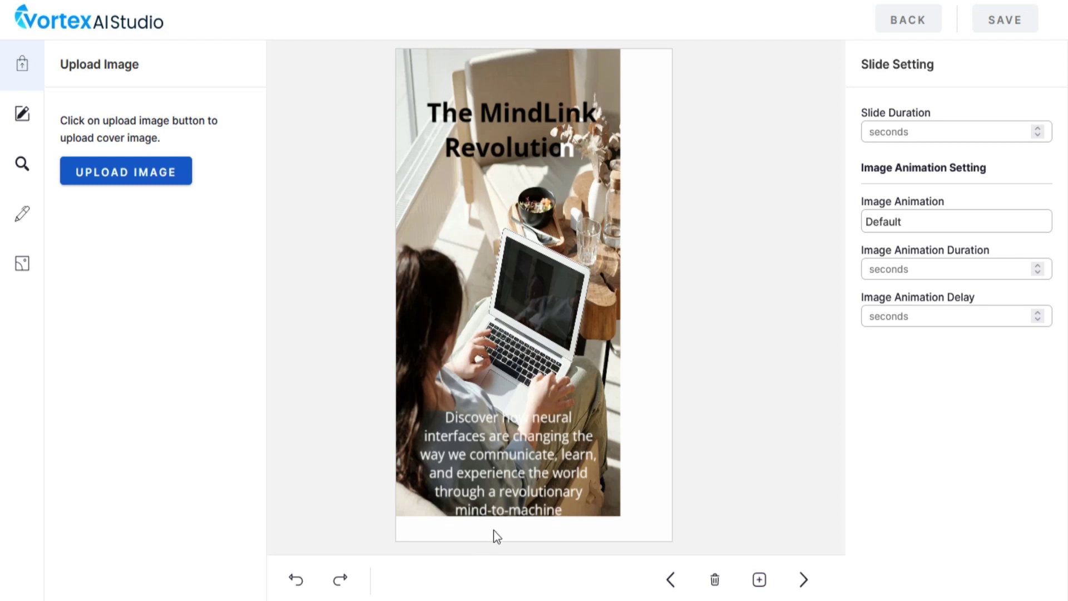
- Enlarge the first slide's background image so it fills the whole slide canvas, and deselect it
left_click_drag(533, 517, 533, 546)
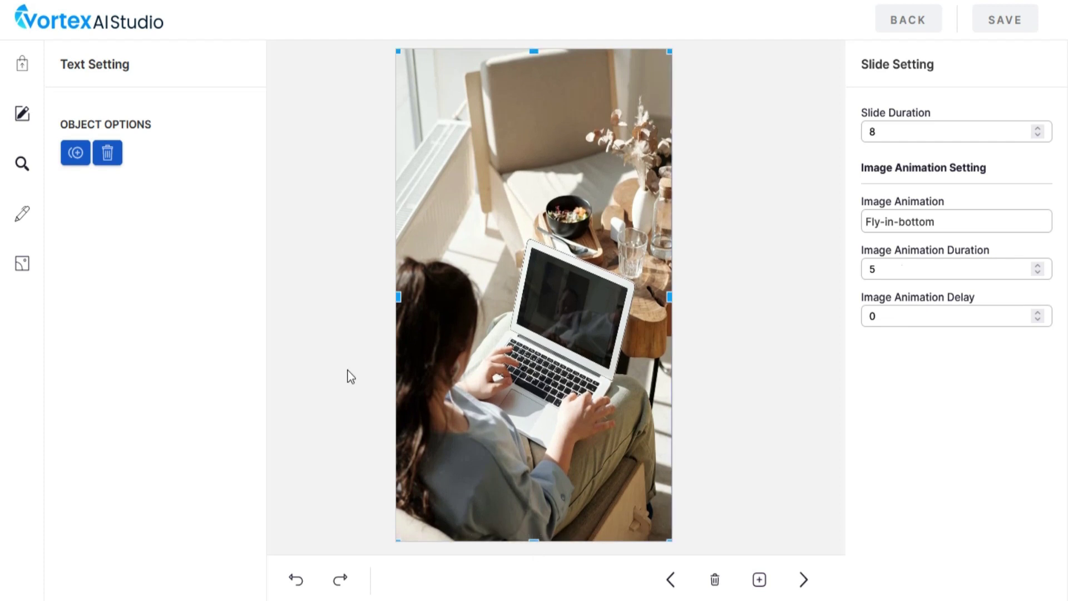
left_click(340, 118)
- Try bold formatting on the whole title "The MindLink Revolution" and remove it again
left_click(577, 137)
left_click(582, 148)
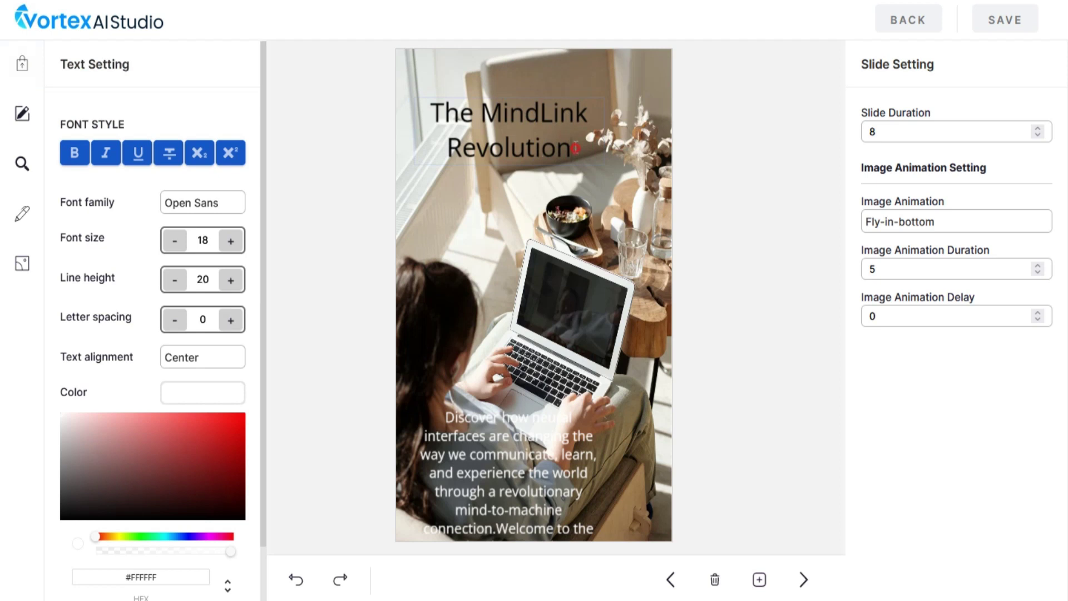
left_click_drag(576, 148, 397, 93)
left_click(77, 157)
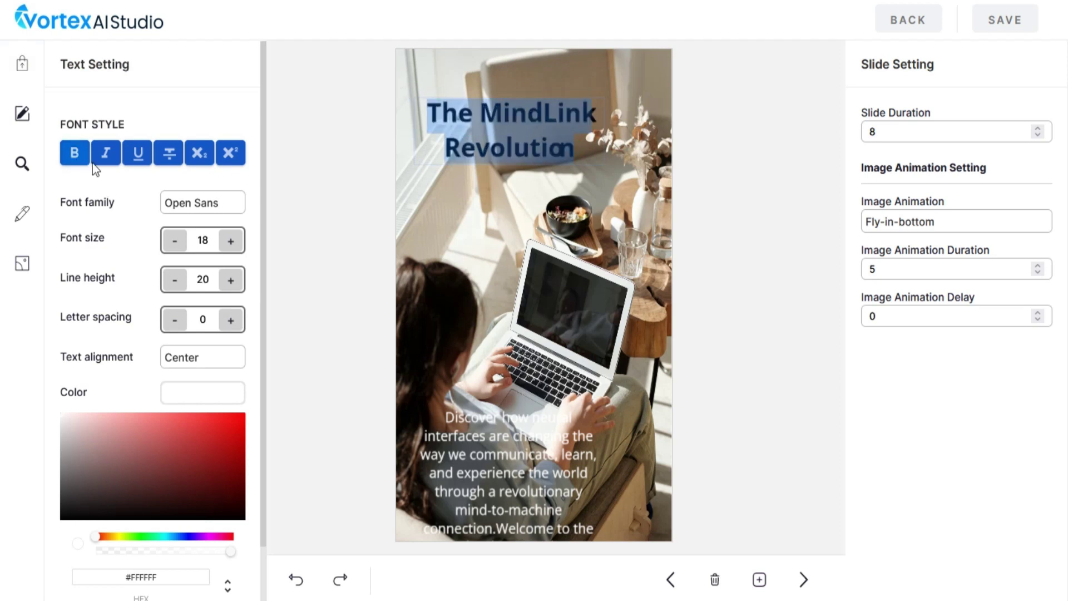
left_click(75, 156)
left_click(178, 203)
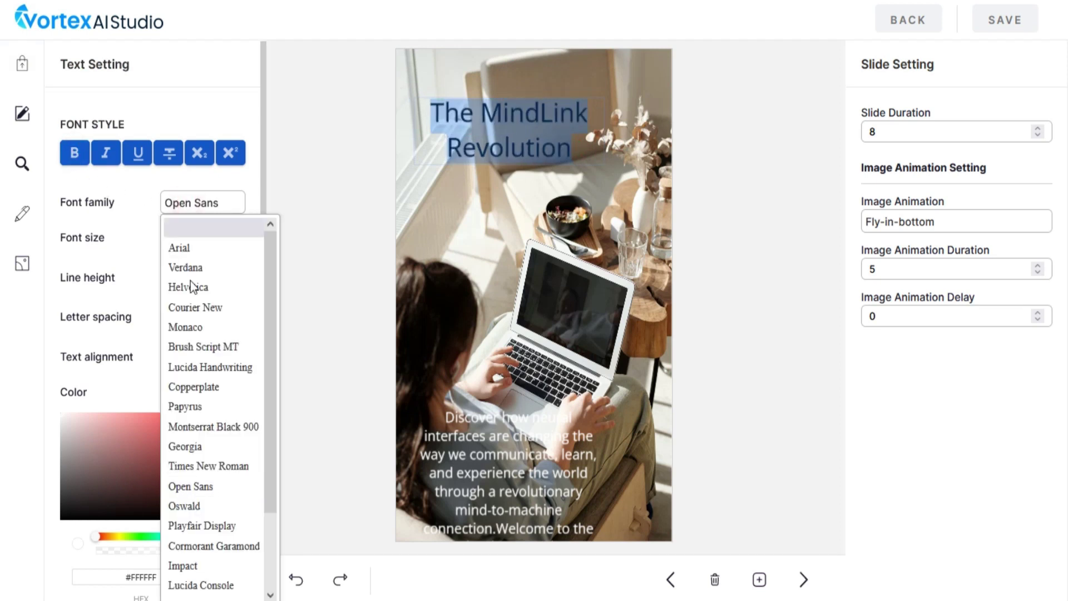
left_click(217, 203)
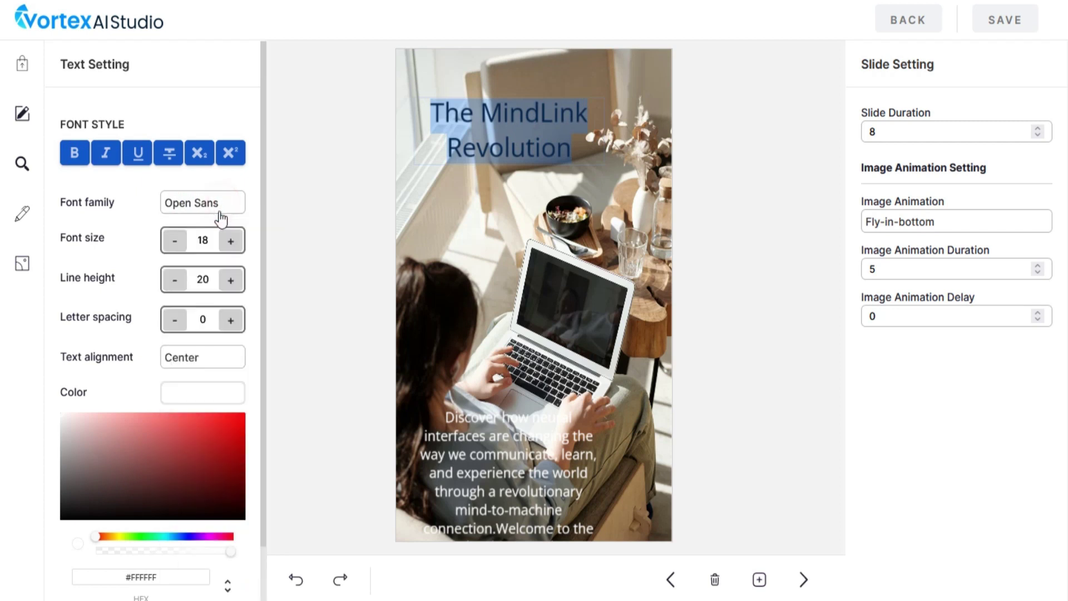
scroll(166, 338, "down", 1)
scroll(165, 338, "down", 1)
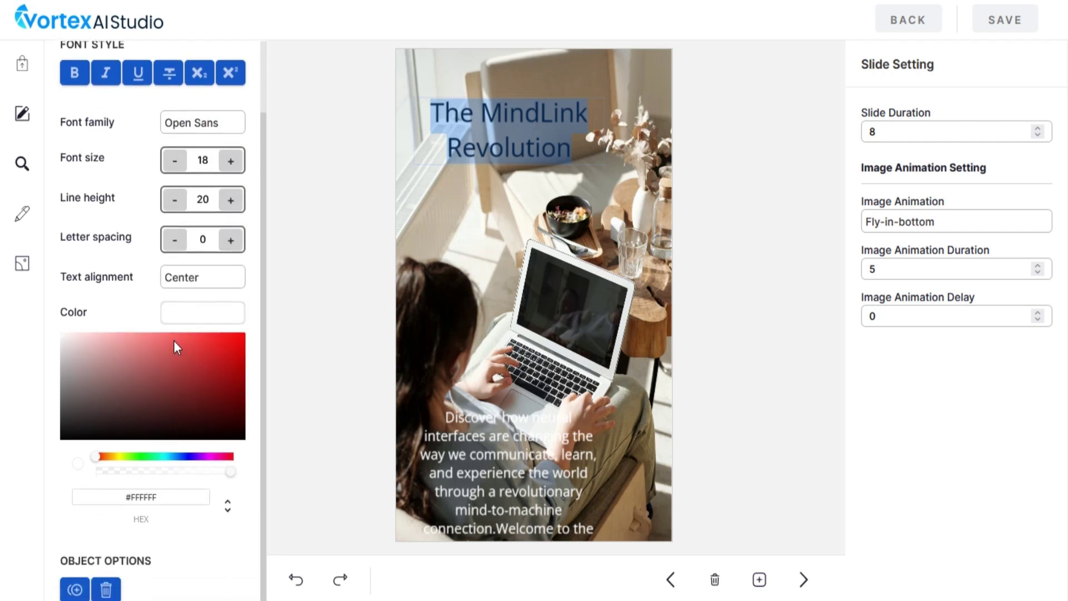
- Move the description text block up over the laptop so that all of its lines fit on the slide
left_click(426, 444)
left_click_drag(535, 487, 552, 400)
key("Escape")
- Change the color of the entire description text to black (#000000)
left_click_drag(467, 326, 623, 474)
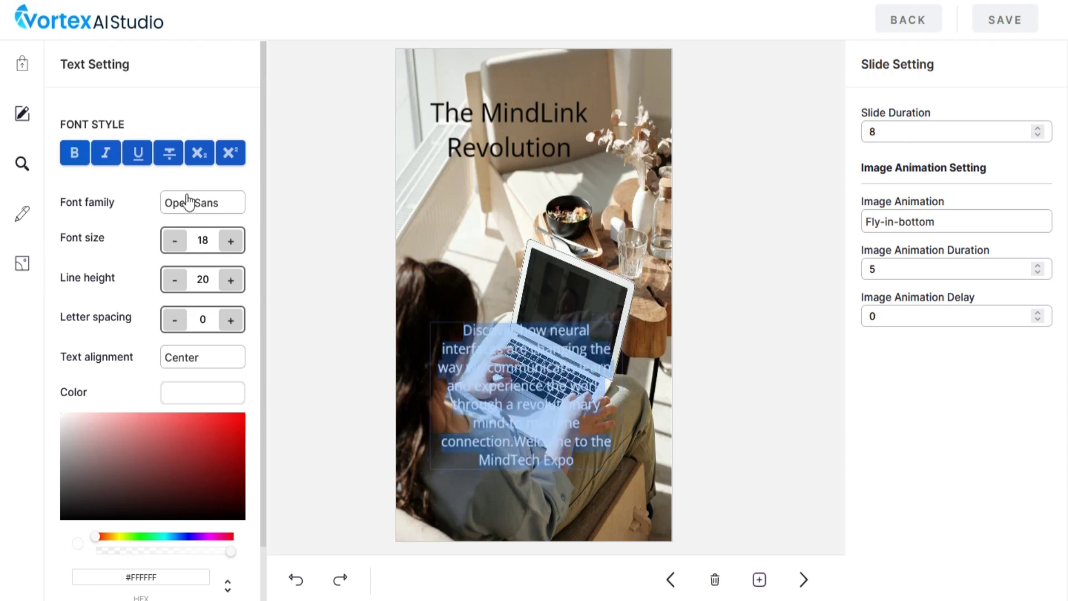
left_click_drag(61, 416, 67, 541)
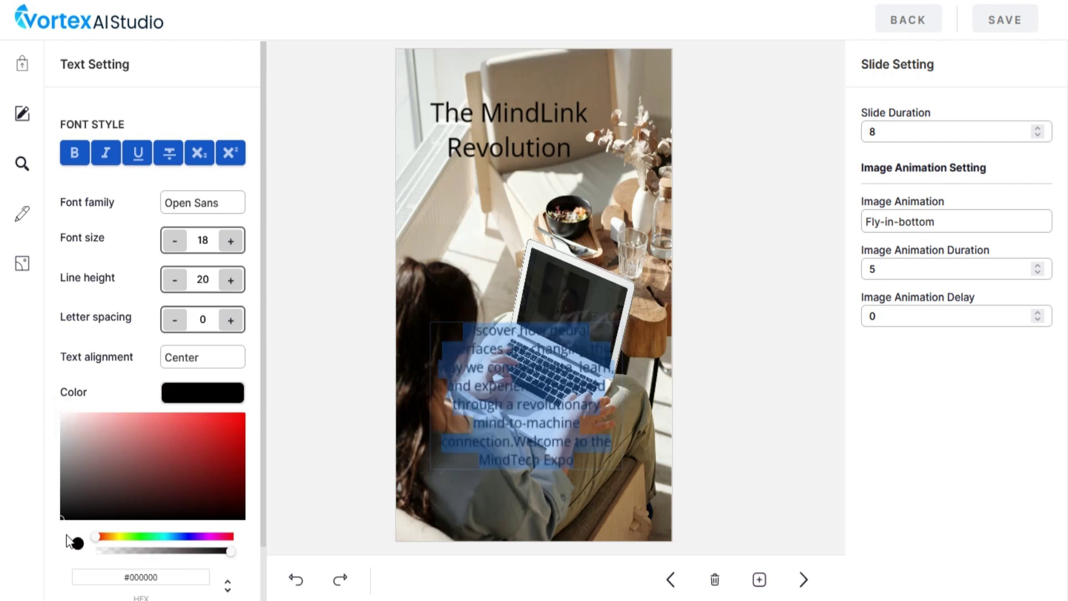
- Make the first slide's whole description bold, place the text block near the slide's lower edge, and save the story
left_click(70, 153)
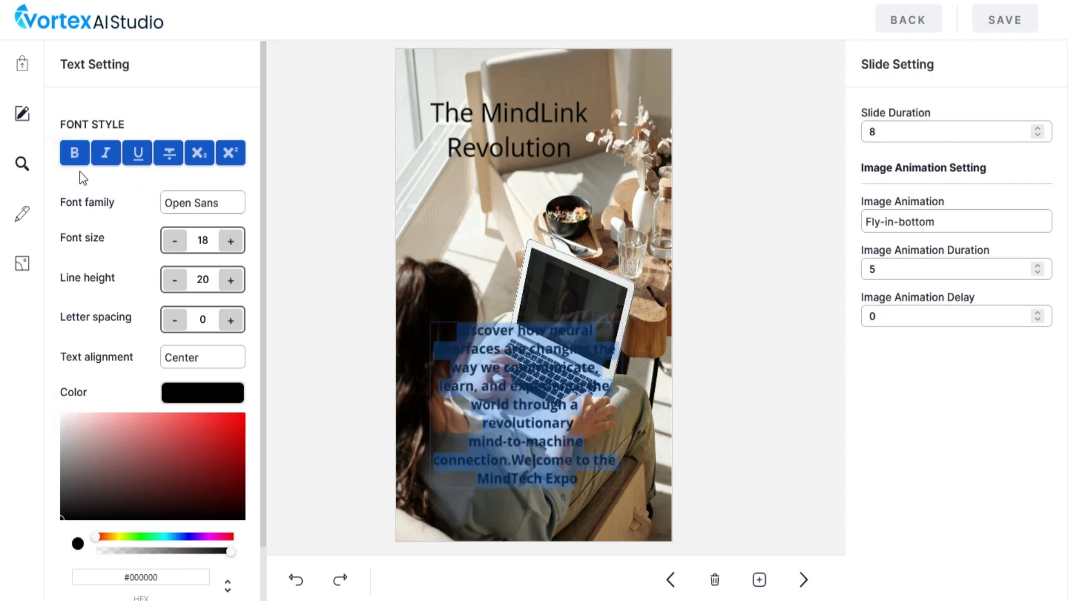
left_click(312, 143)
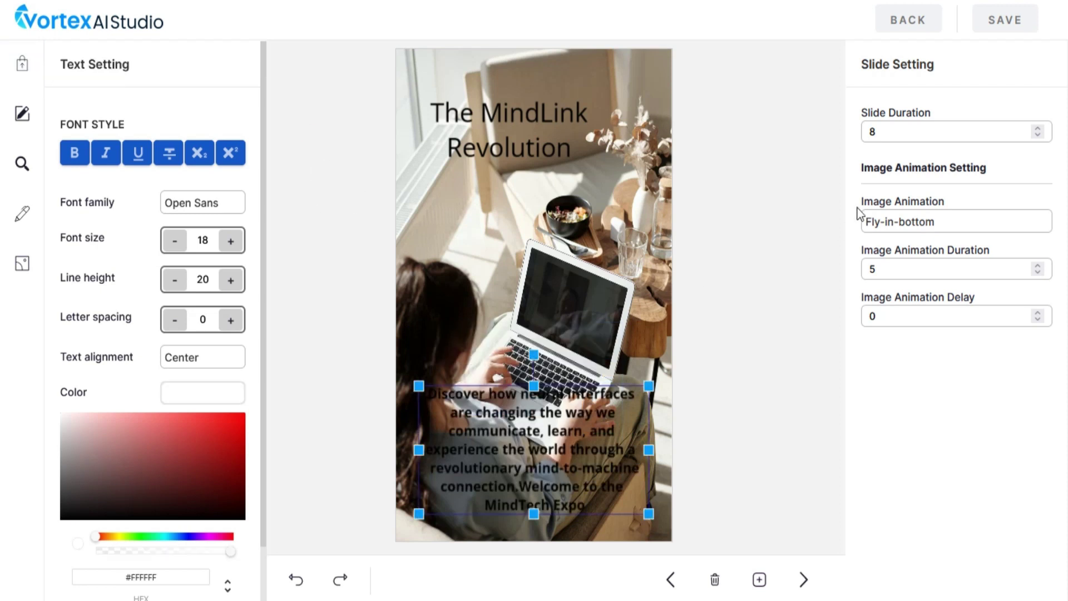
left_click(1004, 25)
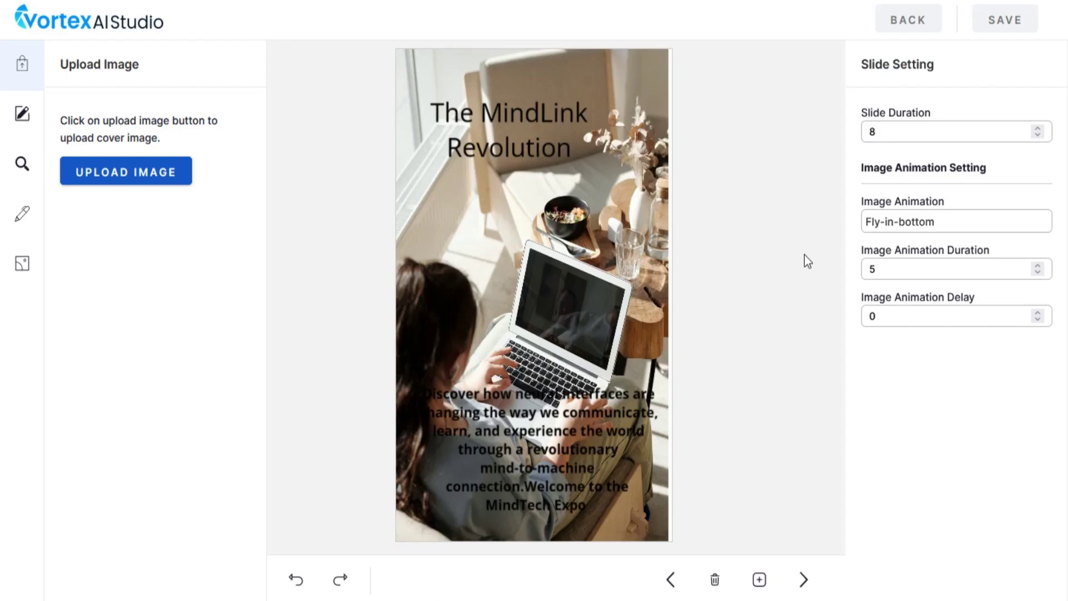
- Go to the second slide and upload the image pexels-michelangelo-buonarroti-8728223 from the Downloads folder
left_click(802, 583)
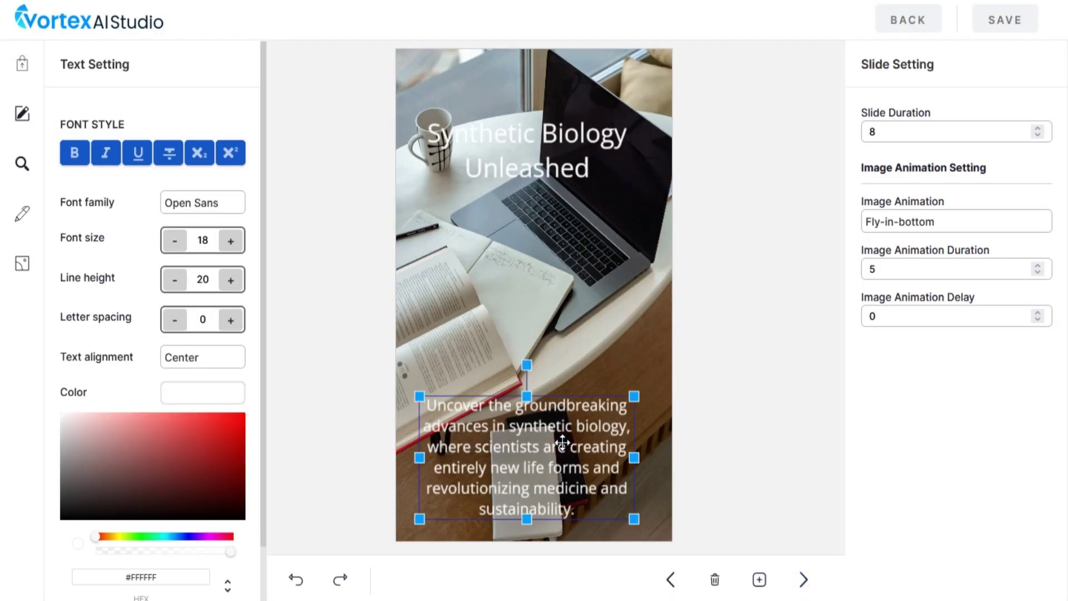
left_click(22, 71)
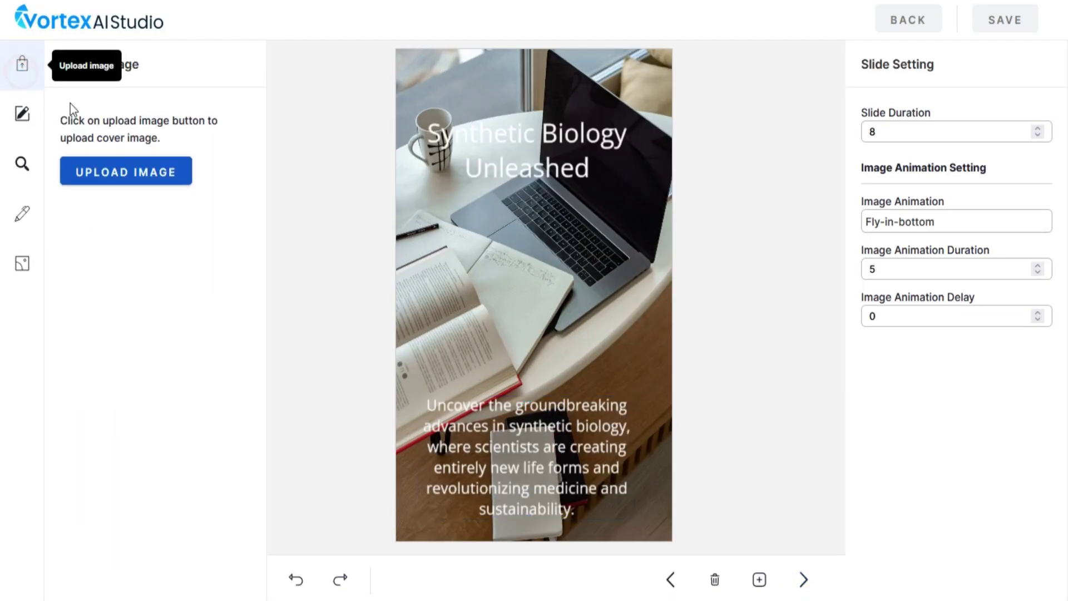
left_click(125, 171)
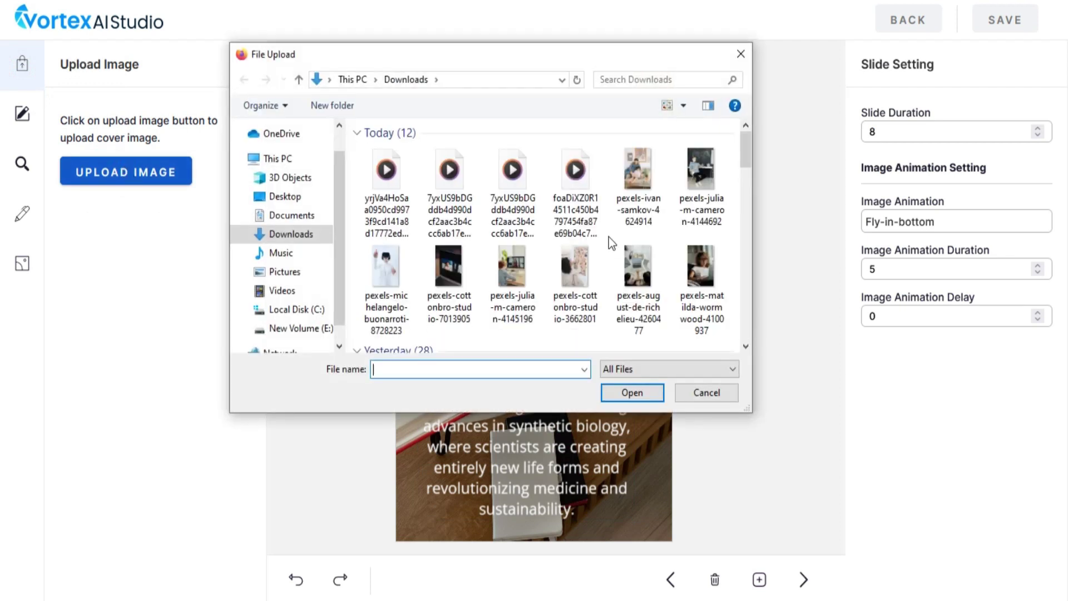
left_click(392, 272)
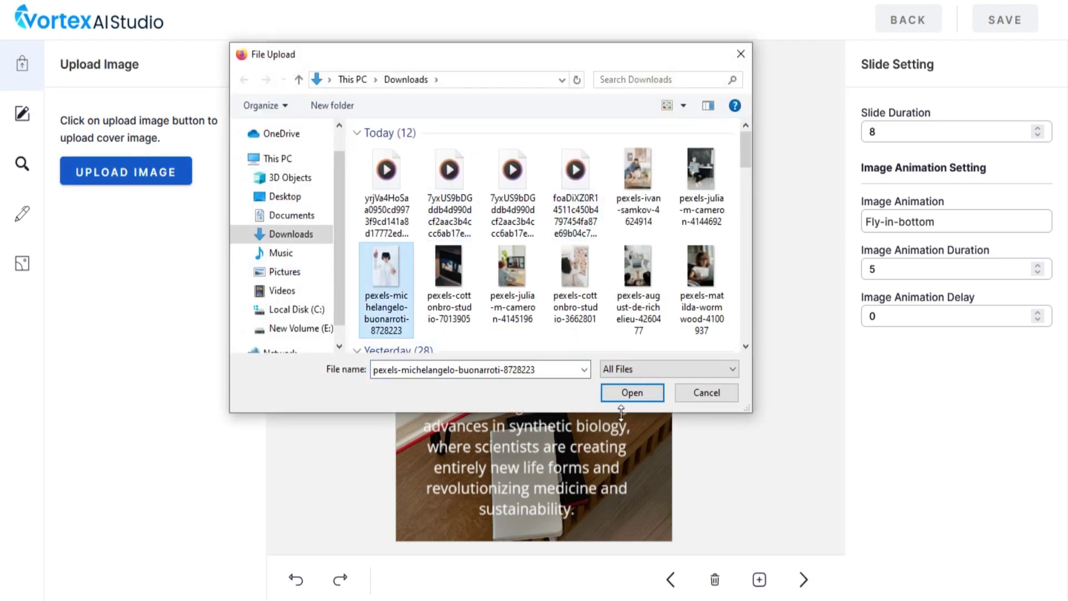
left_click(632, 393)
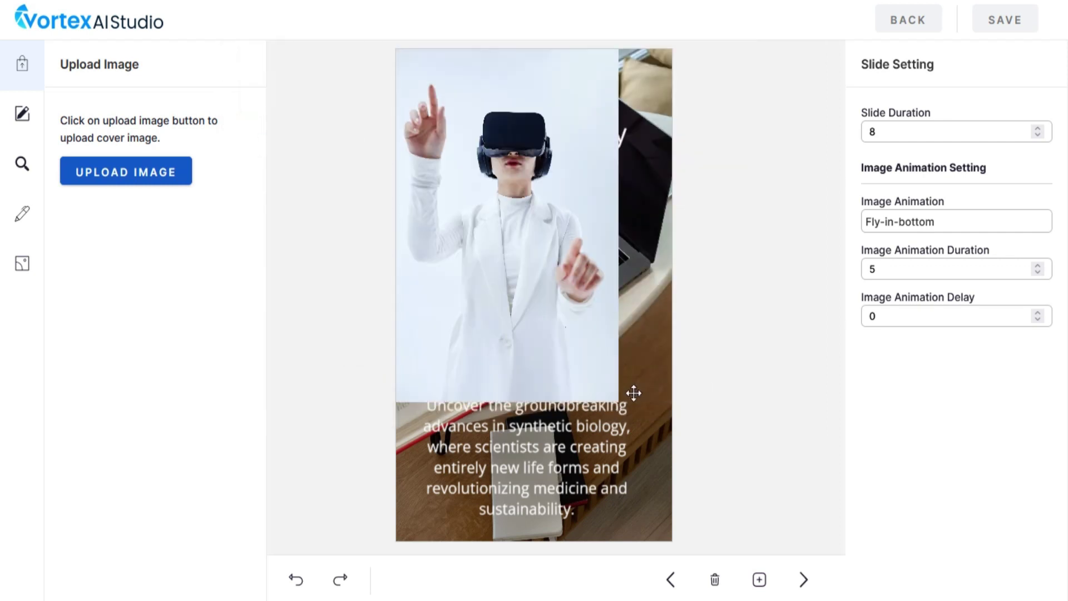
- Shift the uploaded VR headset image aside and delete the second slide's title and description text blocks
left_click(529, 326)
left_click_drag(493, 268, 369, 291)
left_click(556, 152)
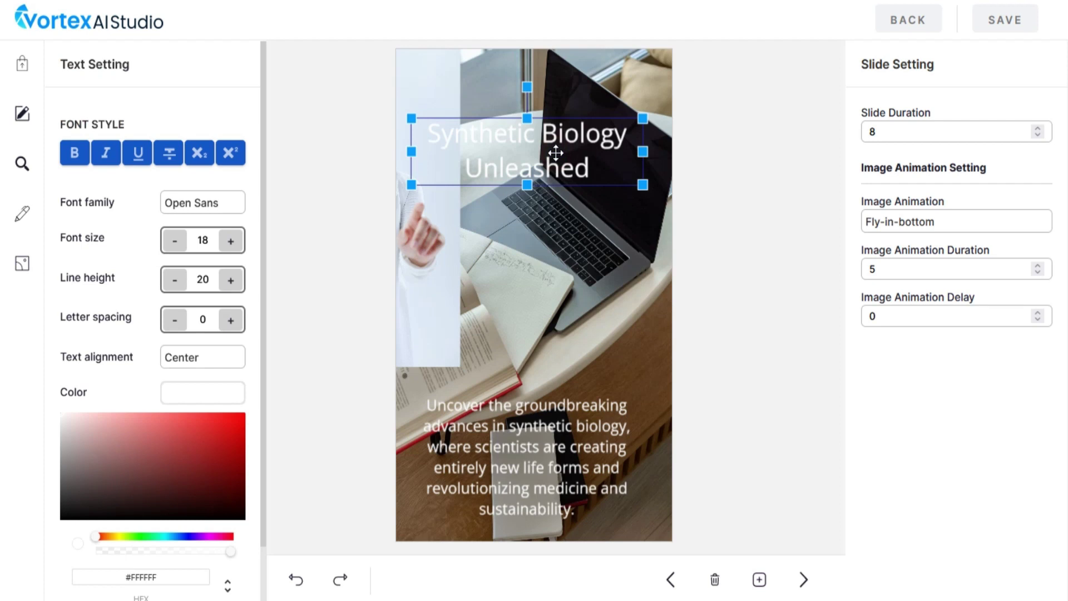
key("Delete")
left_click(565, 448)
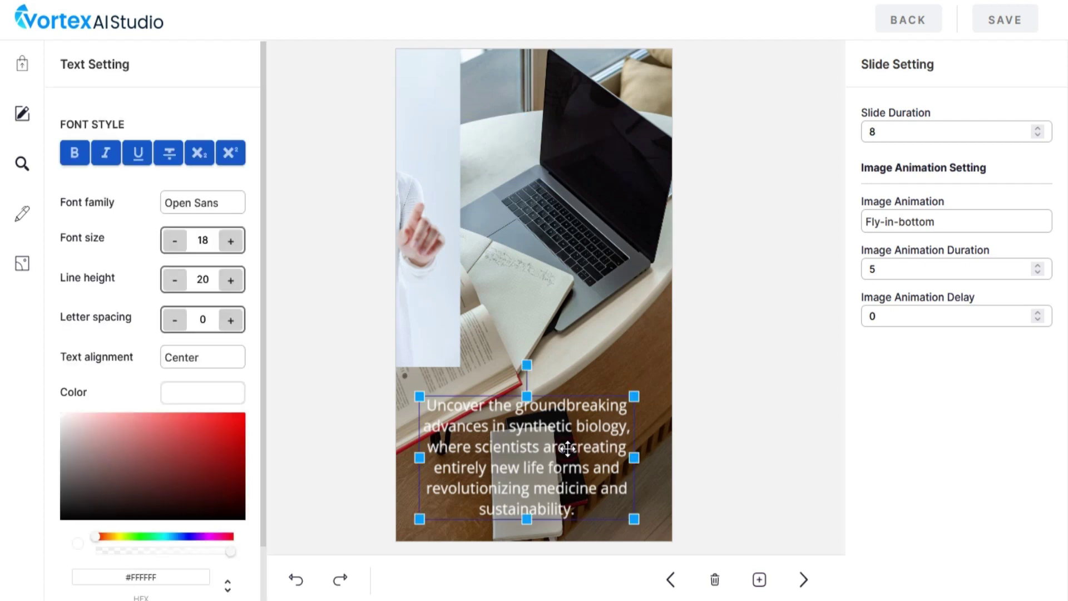
key("Delete")
- Delete the laptop background image and enlarge the VR headset image so it fills the whole slide
left_click(581, 208)
key("Delete")
left_click_drag(423, 223, 578, 258)
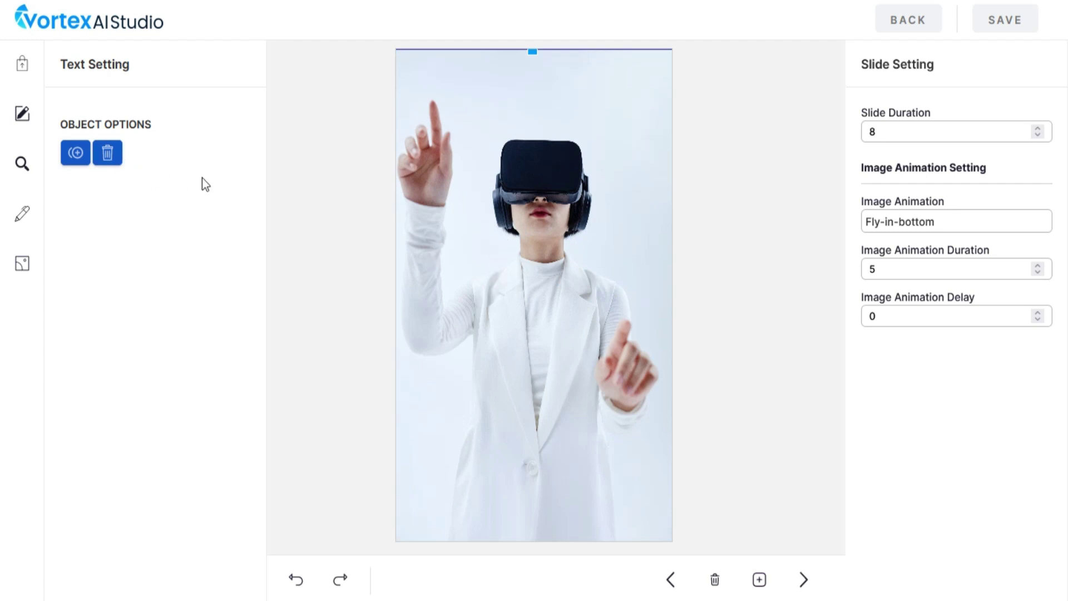
- Generate AI content of type Titles in English for the keywords "Future of Technology in 2024"
left_click(23, 214)
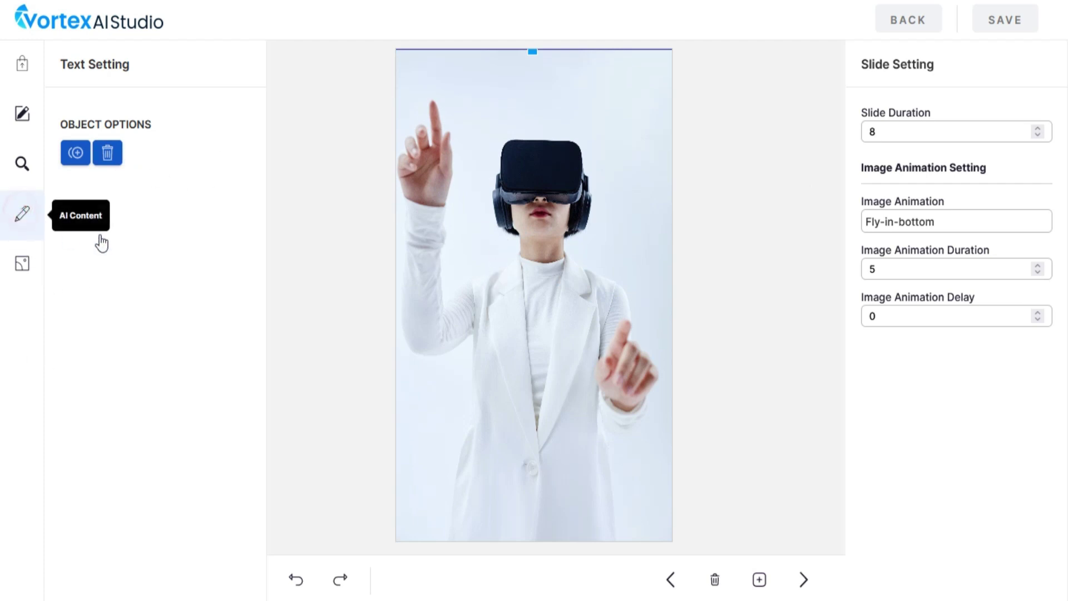
left_click(163, 194)
type("Future of Technology in 2024")
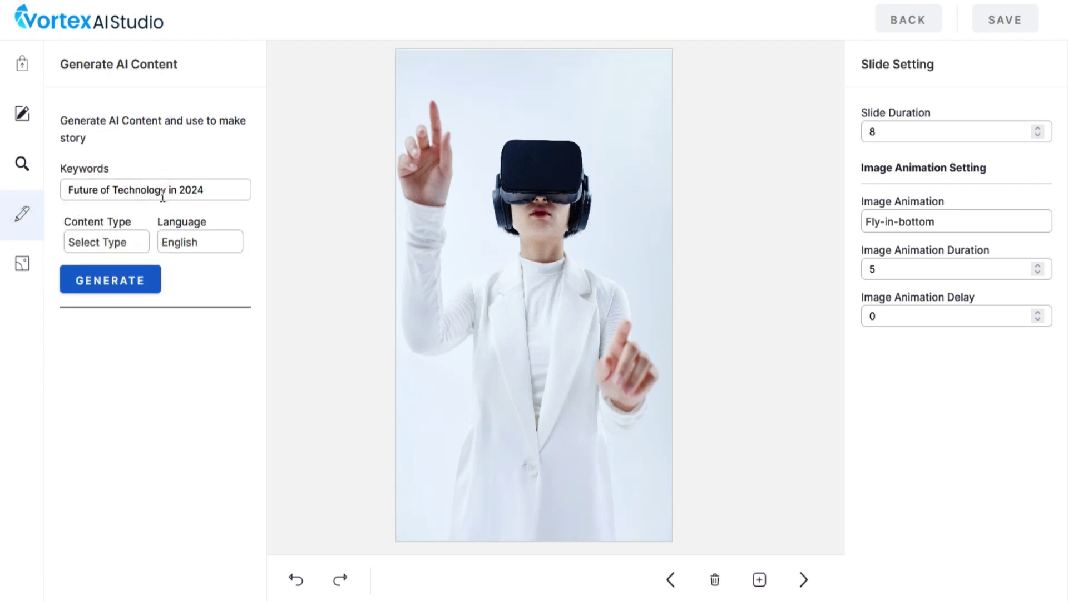
left_click(100, 241)
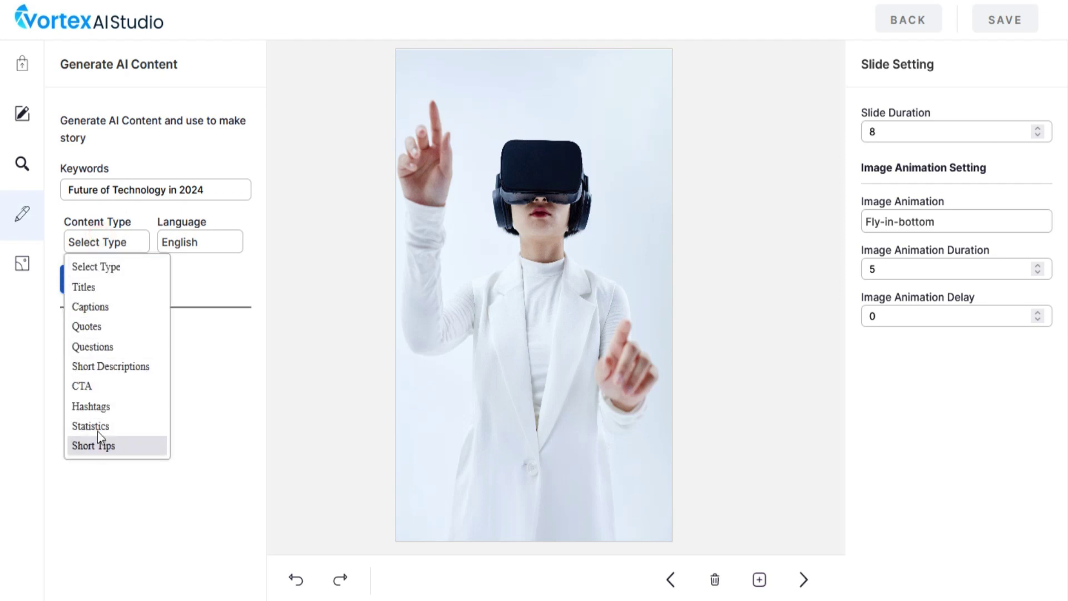
left_click(98, 287)
left_click(175, 245)
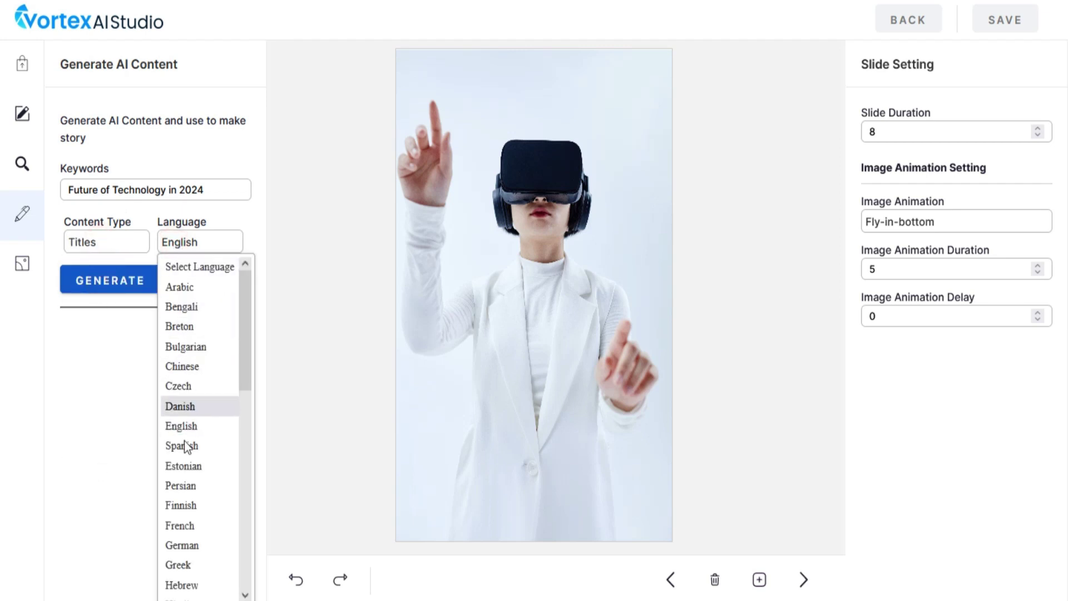
left_click(199, 250)
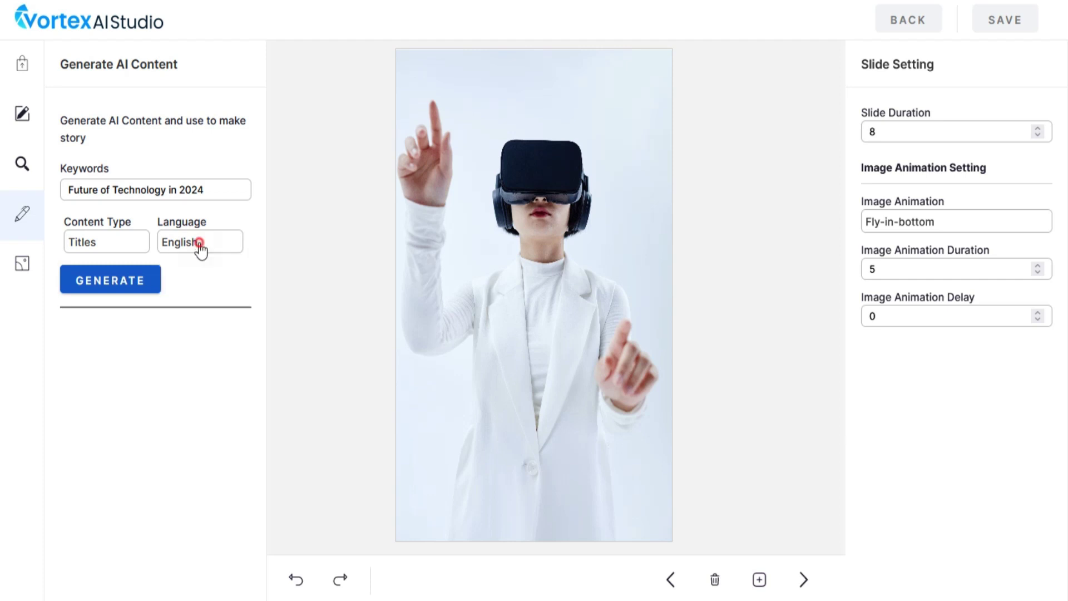
left_click(125, 285)
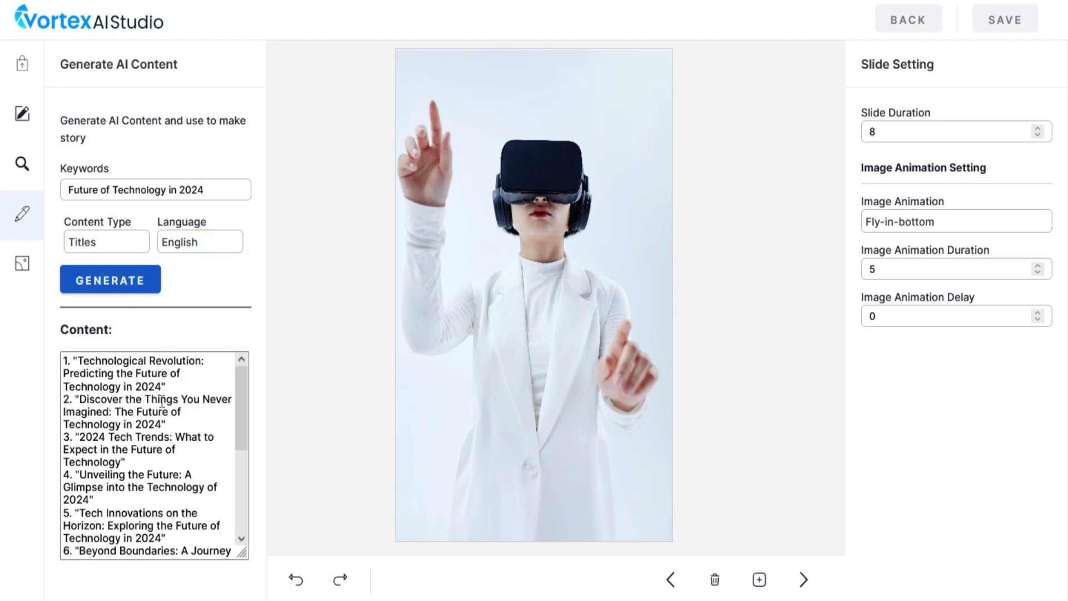
- Add the generated title "Technological Revolution: Predicting the Future of Technology in 2024" as bold black text above the VR headset
scroll(162, 403, "down", 5)
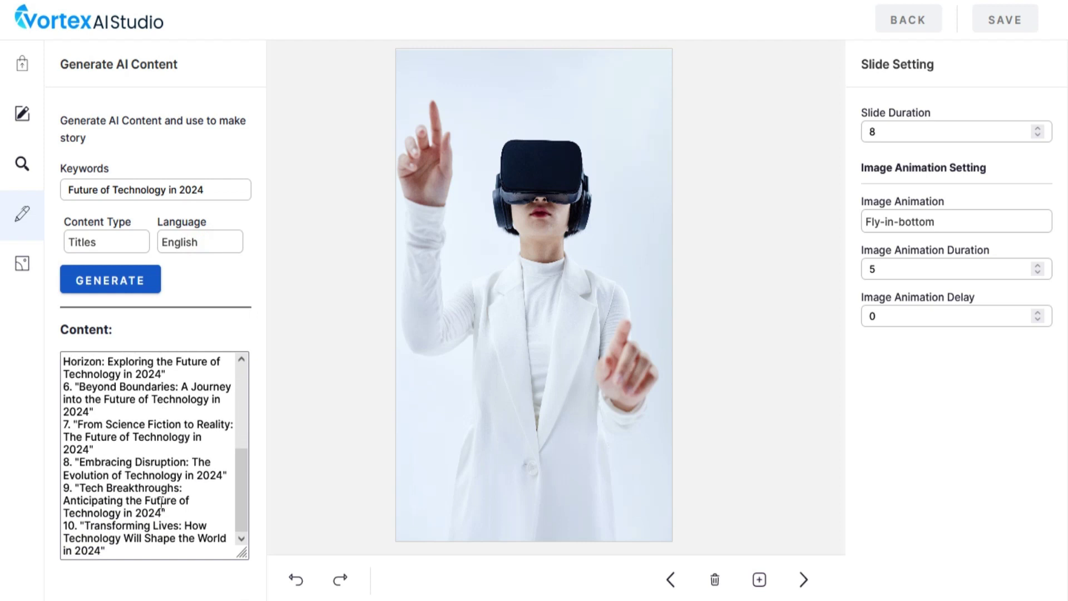
scroll(162, 503, "up", 5)
left_click_drag(80, 360, 157, 386)
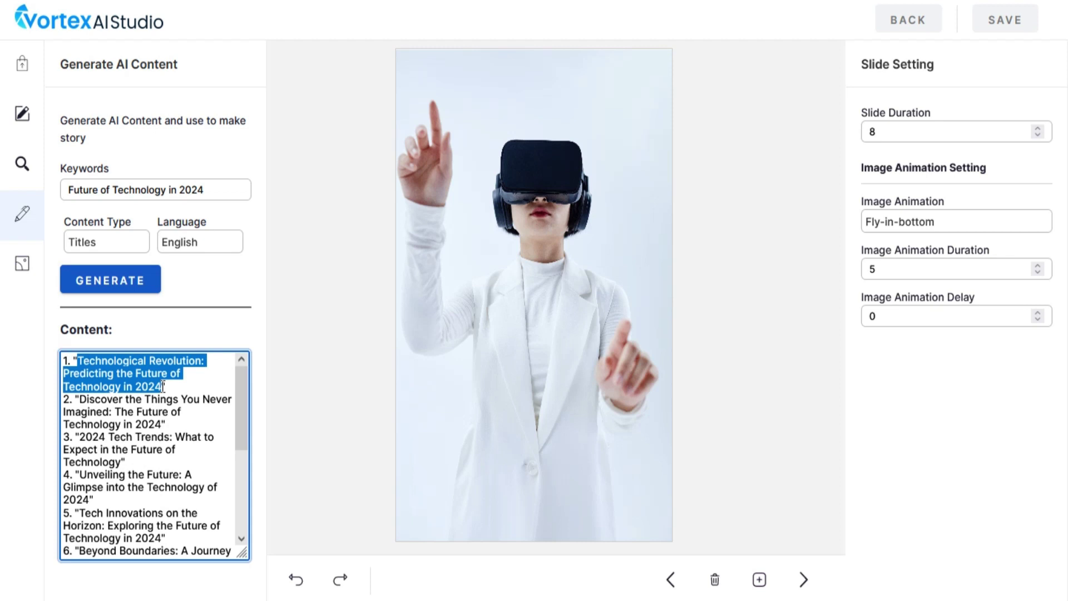
left_click(28, 114)
left_click(400, 74)
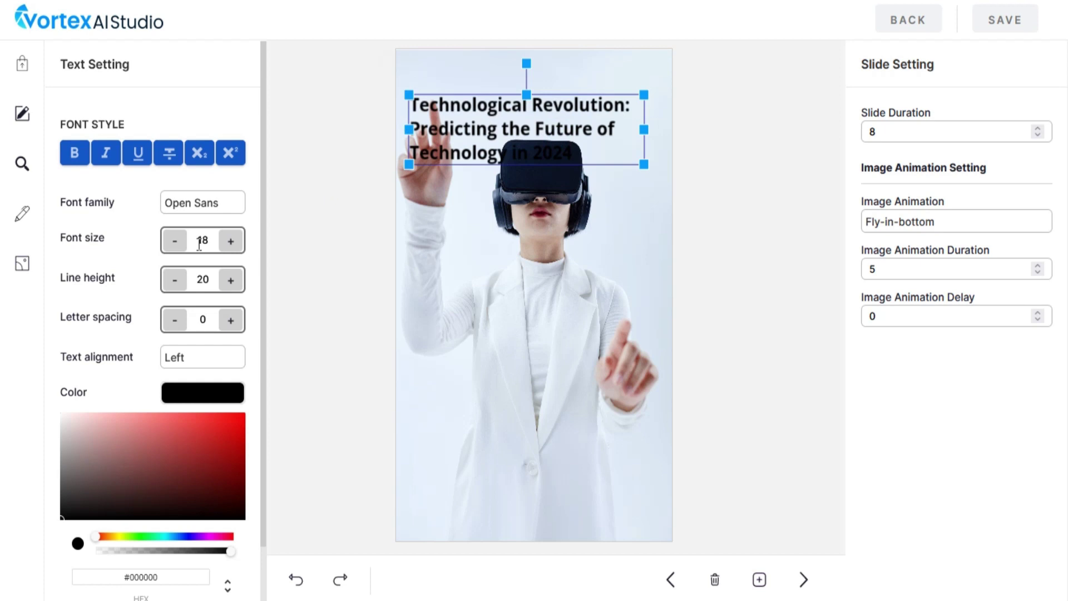
- Generate AI content of type Statistics in English for the keywords "Future of technology 2024"
left_click(21, 221)
left_click(100, 189)
type("Future of technology 2024")
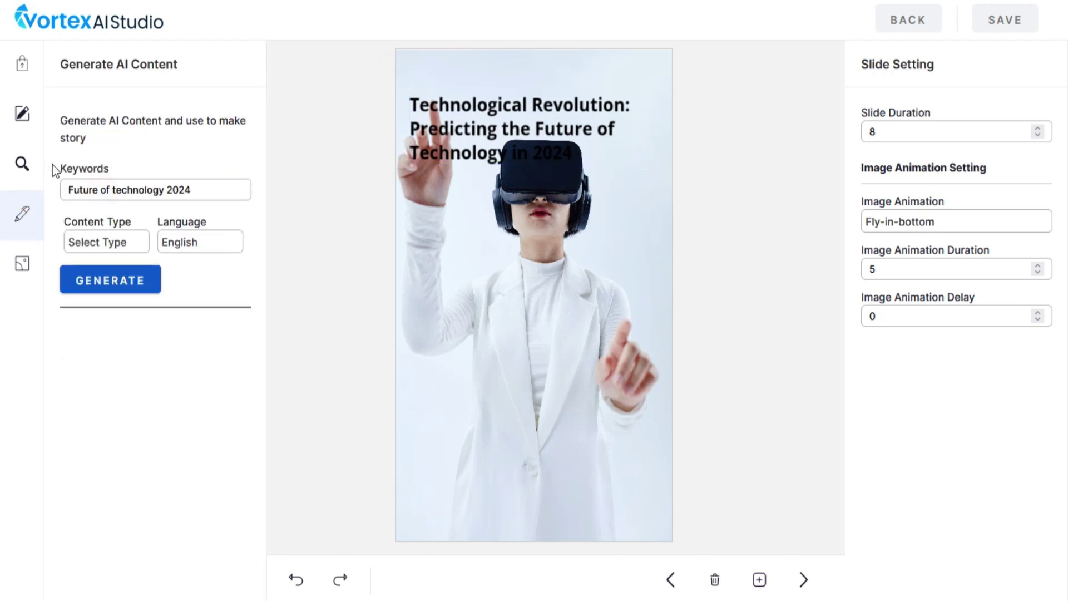
left_click(87, 242)
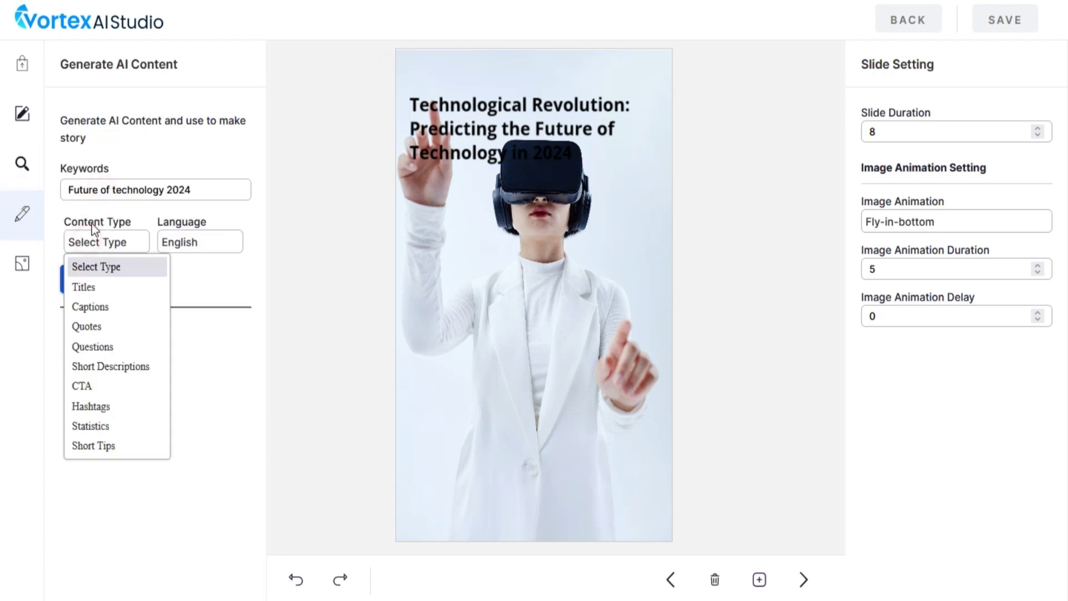
left_click(112, 428)
left_click(153, 284)
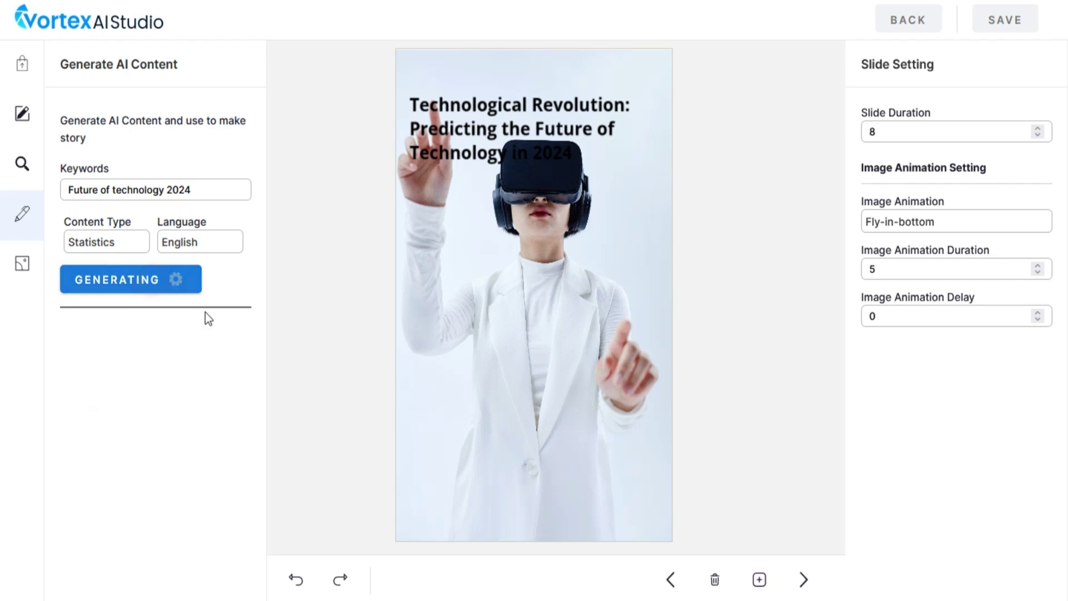
- Add the generated IDC statistic on $4.8 trillion technology spending as bold black text on the slide's lower part, and save the story
scroll(151, 443, "down", 4)
scroll(151, 443, "down", 10)
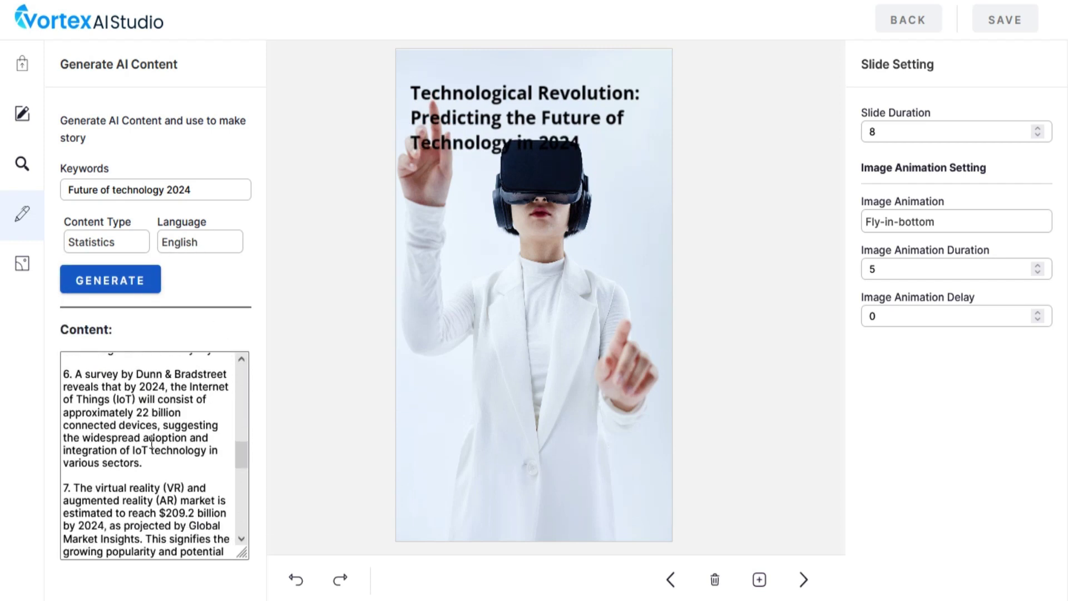
scroll(150, 442, "down", 5)
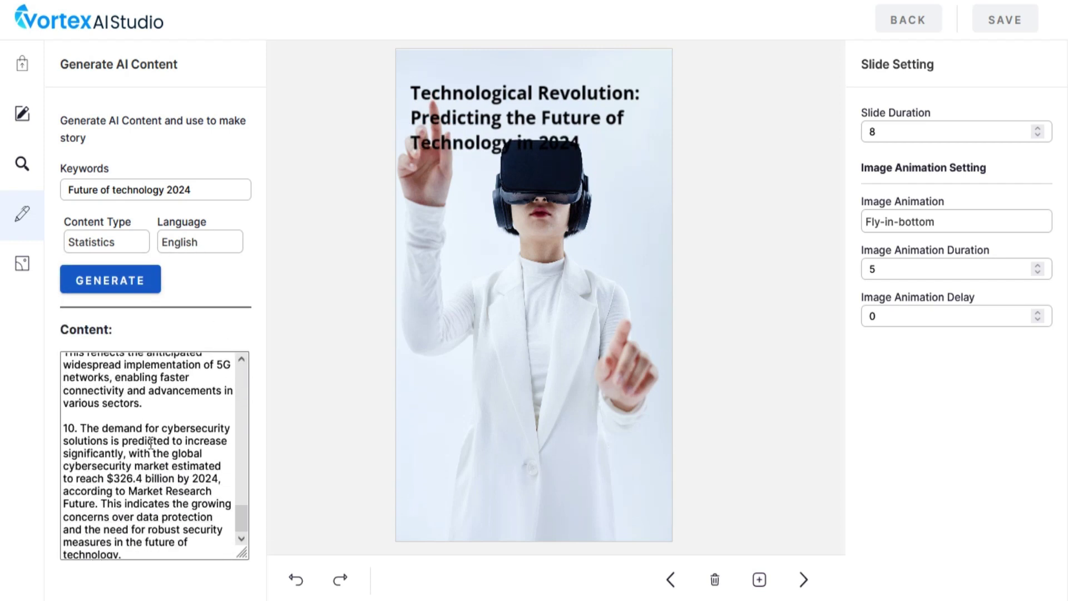
scroll(76, 432, "up", 15)
left_click_drag(77, 433, 587, 451)
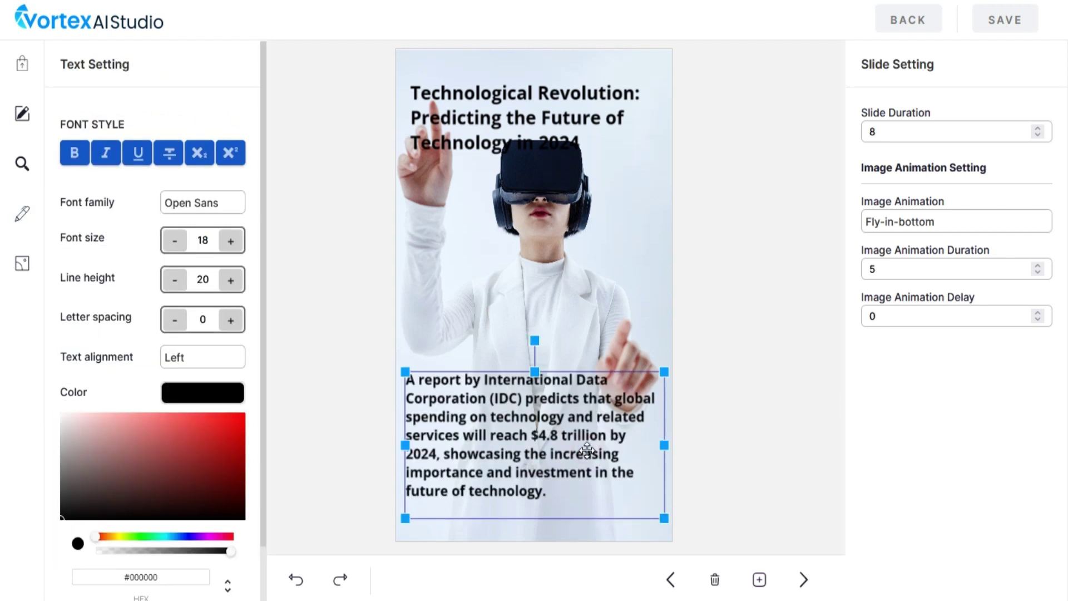
left_click(1008, 27)
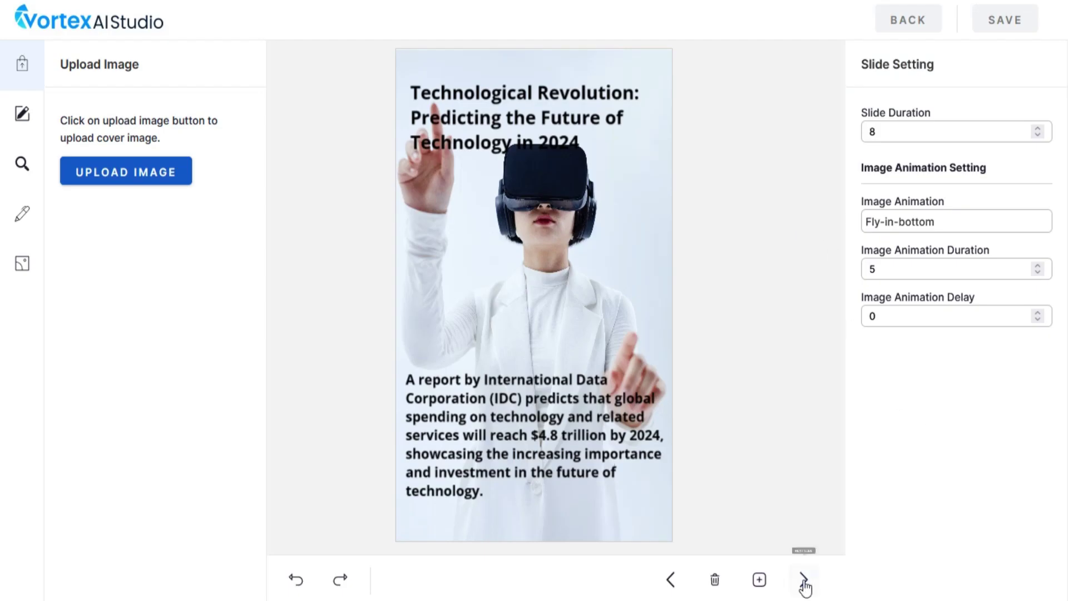
- Go to the third slide and delete its title, description text and background image
left_click(804, 581)
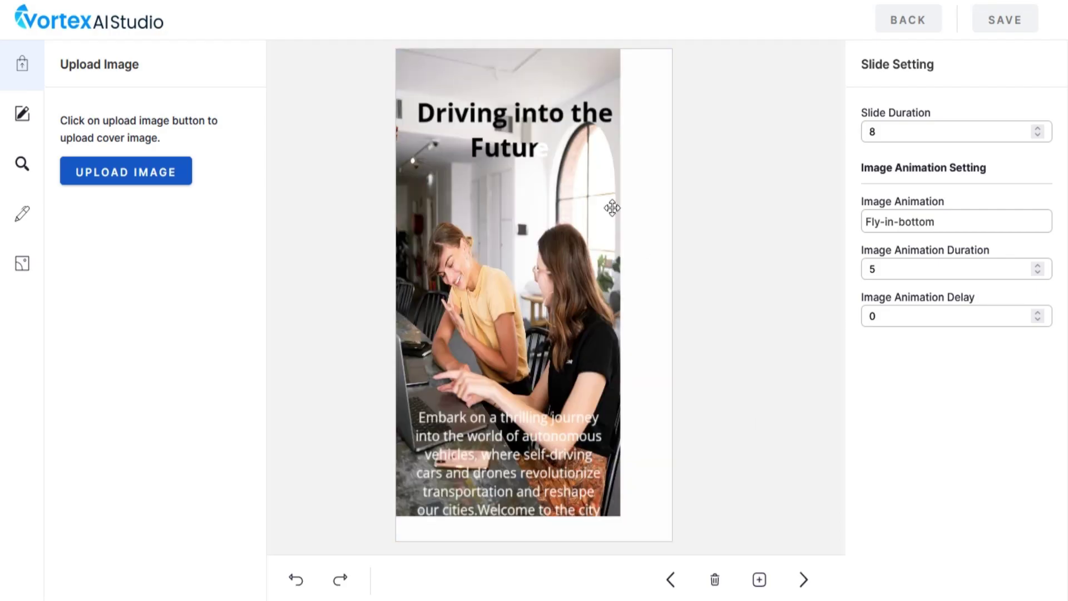
left_click(582, 207)
left_click(518, 120)
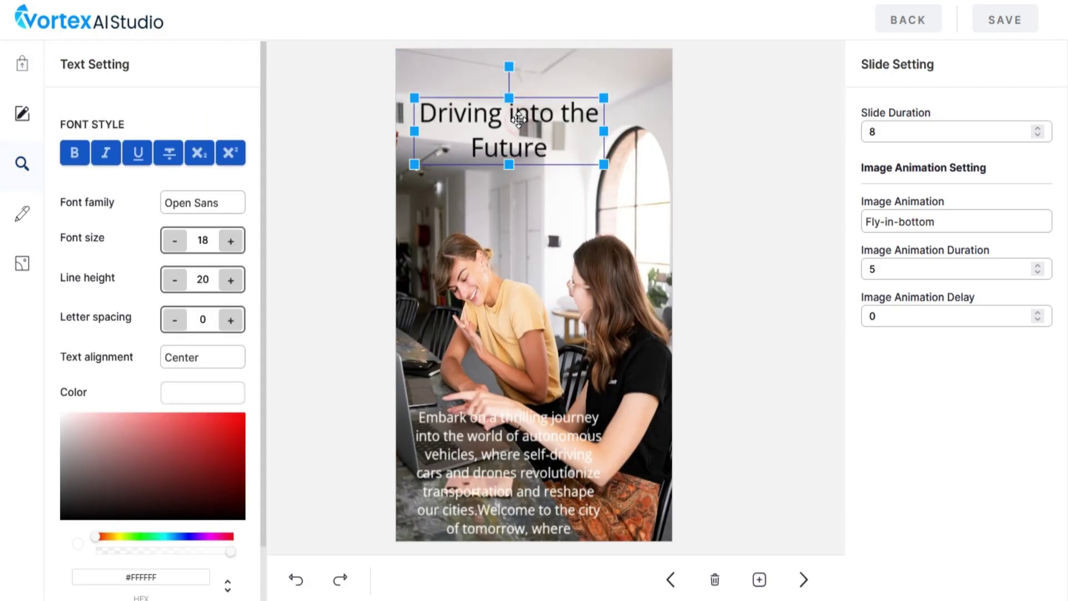
key("Delete")
left_click(493, 447)
key("Delete")
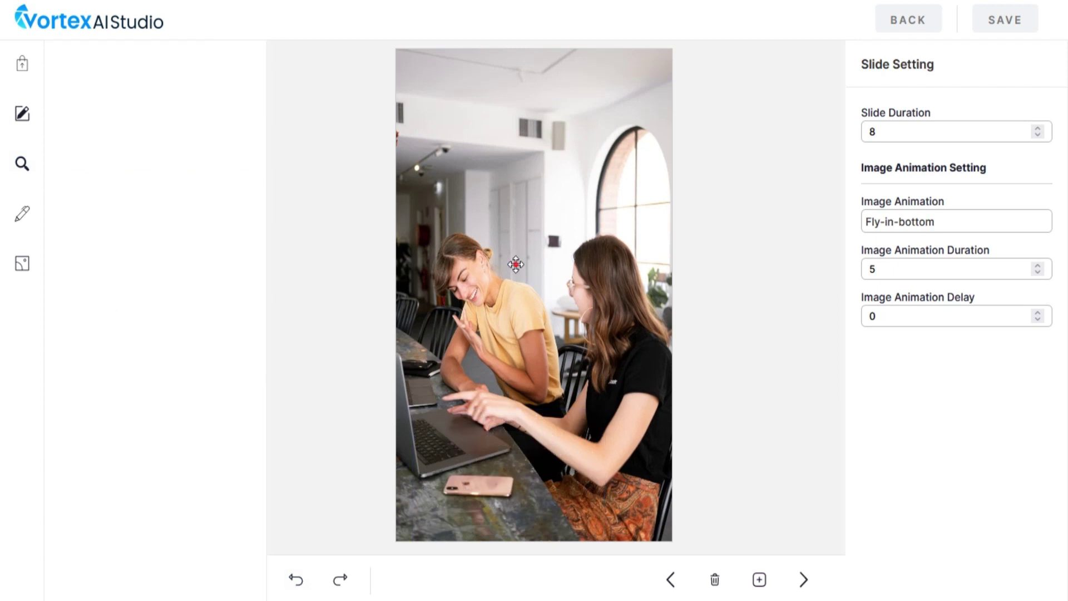
left_click(516, 265)
key("Delete")
- Search the stock images for "technology"
left_click(21, 165)
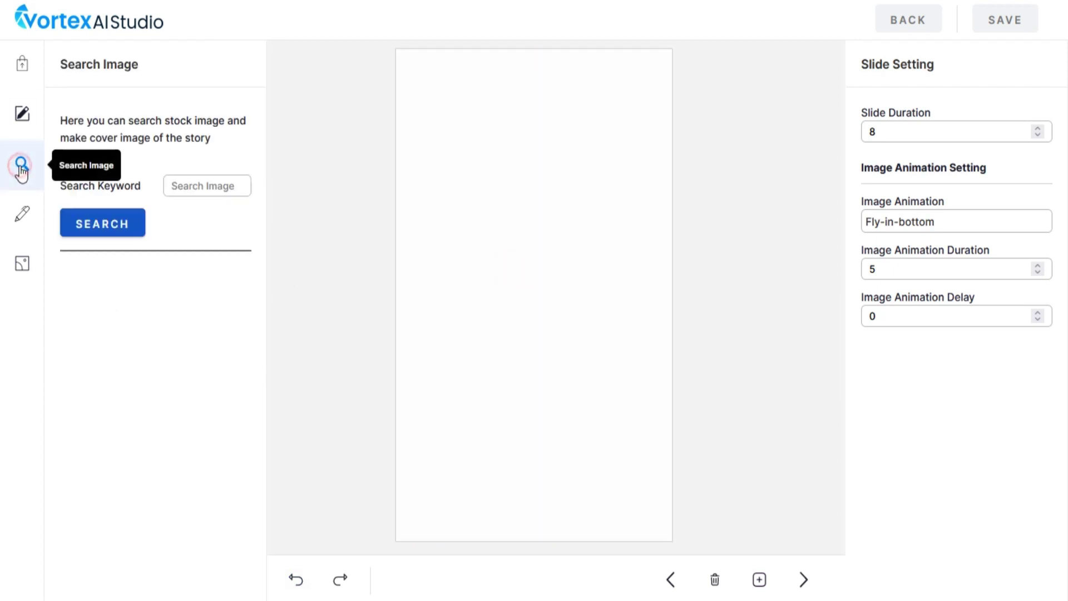
left_click(202, 186)
type("technology")
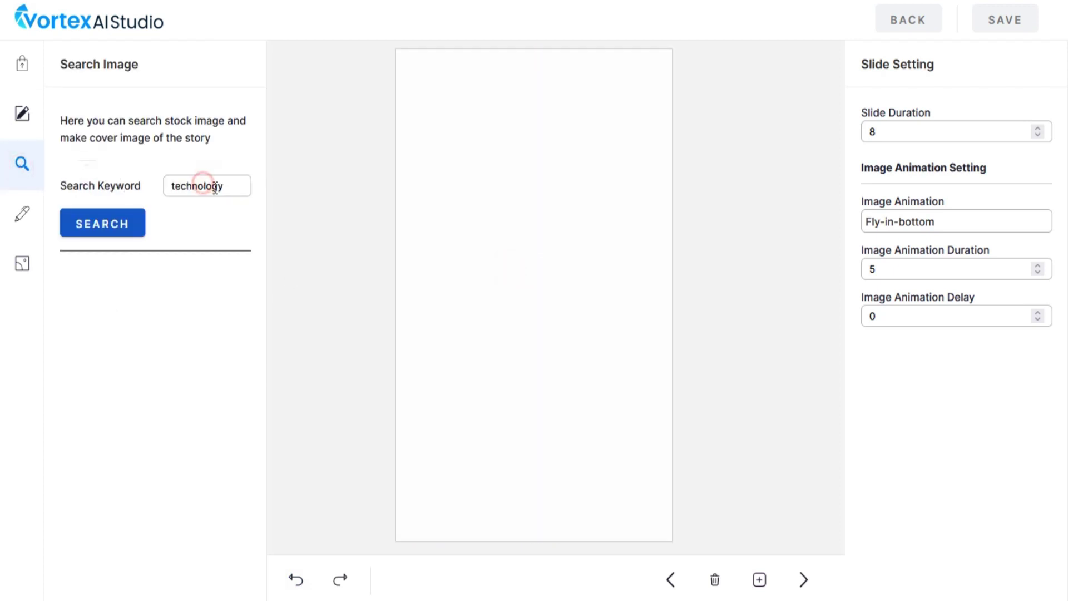
left_click(111, 226)
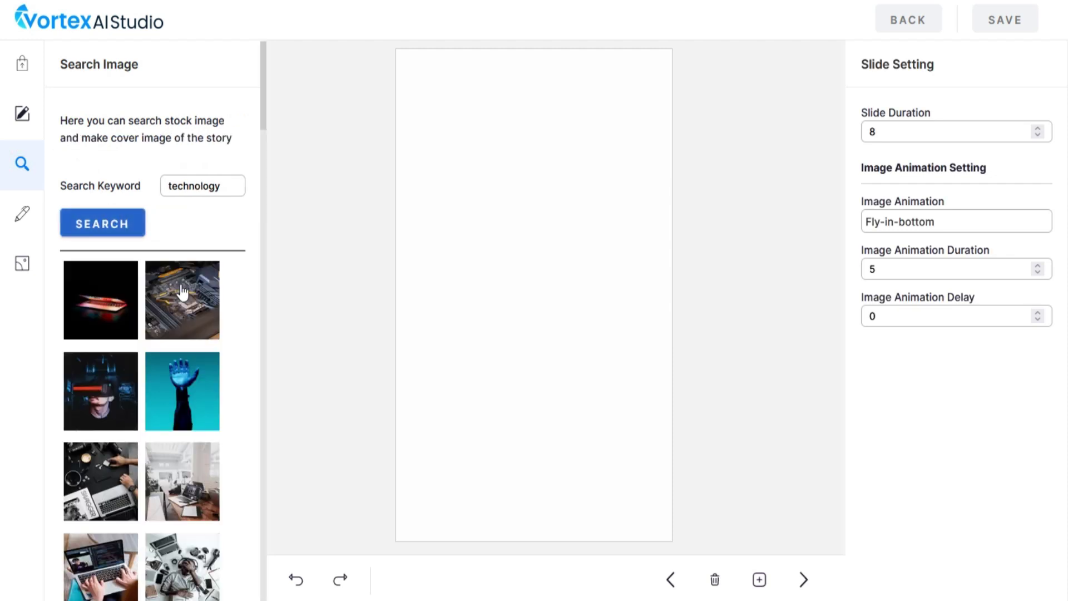
- Fill the third slide with the dark circuit-board photo with orange connectors, and open the AI content generator
scroll(178, 320, "down", 2)
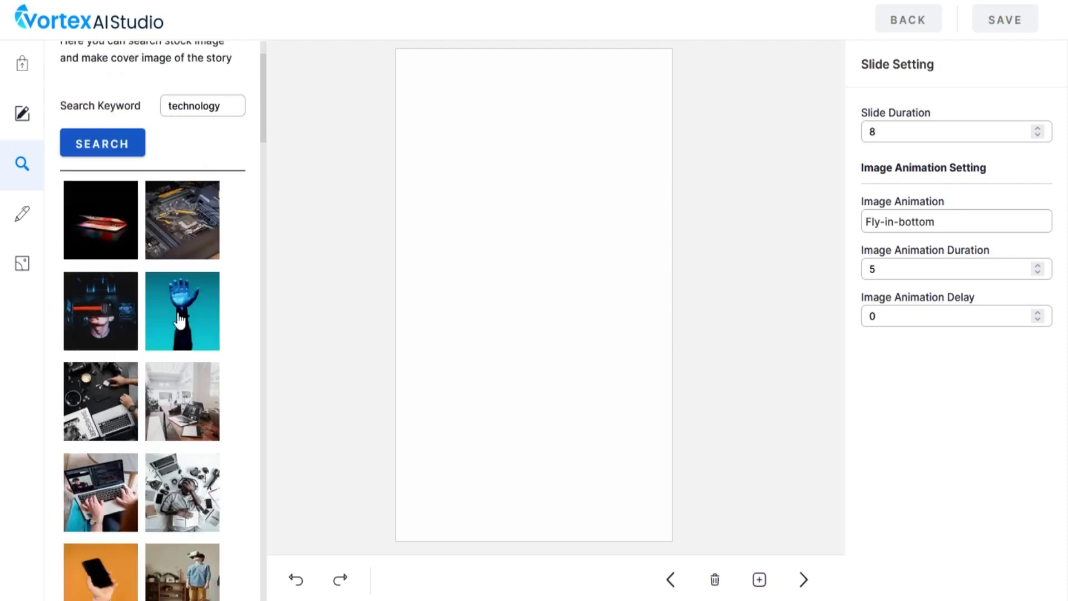
scroll(179, 322, "down", 10)
scroll(151, 437, "up", 6)
scroll(152, 438, "up", 2)
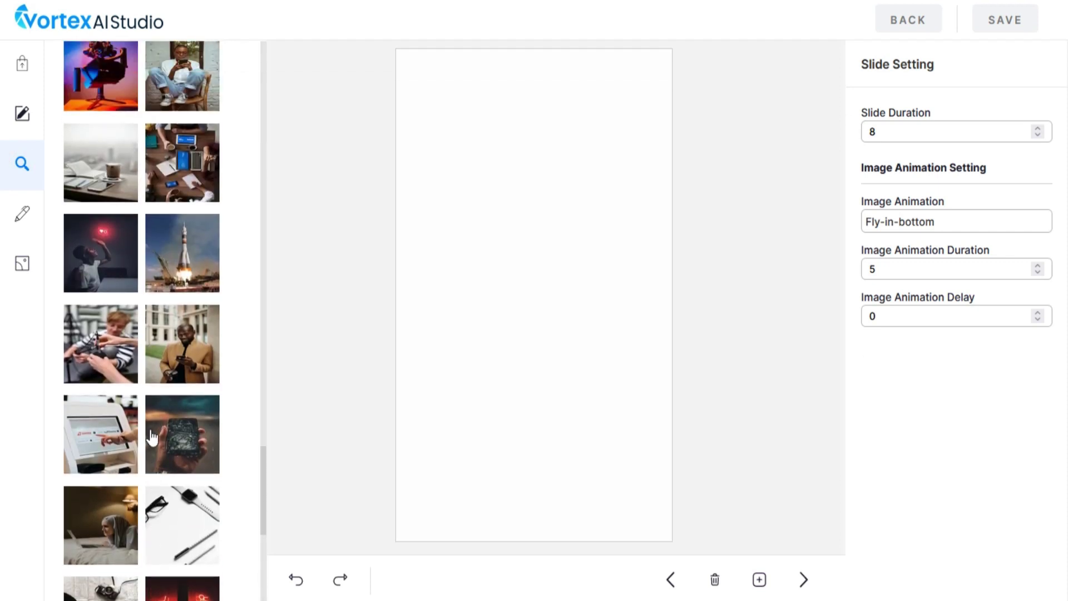
scroll(151, 438, "up", 4)
scroll(151, 438, "up", 2)
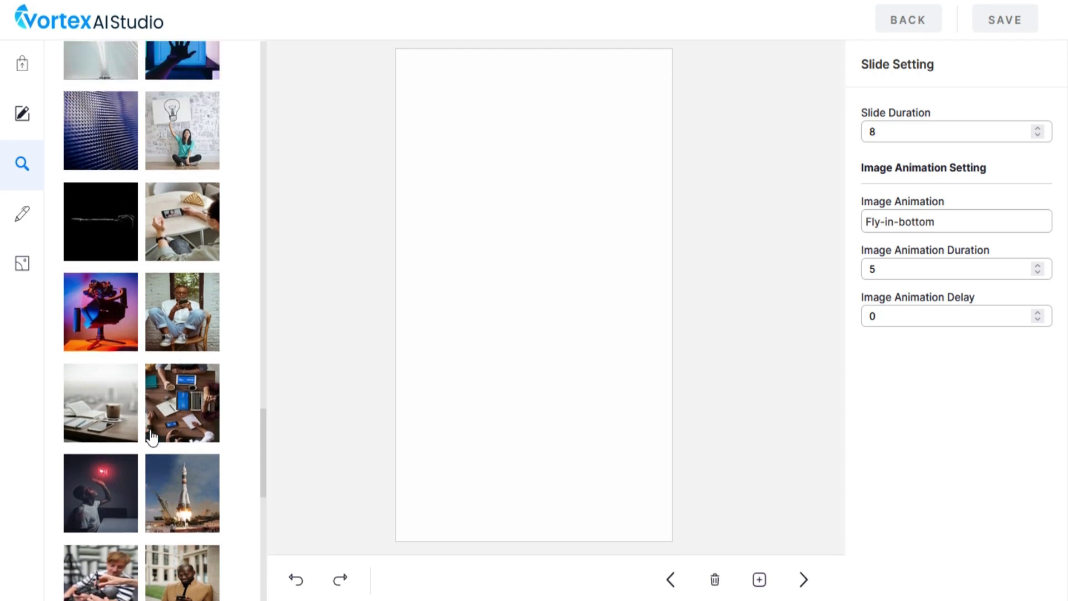
scroll(152, 438, "up", 2)
scroll(151, 438, "up", 6)
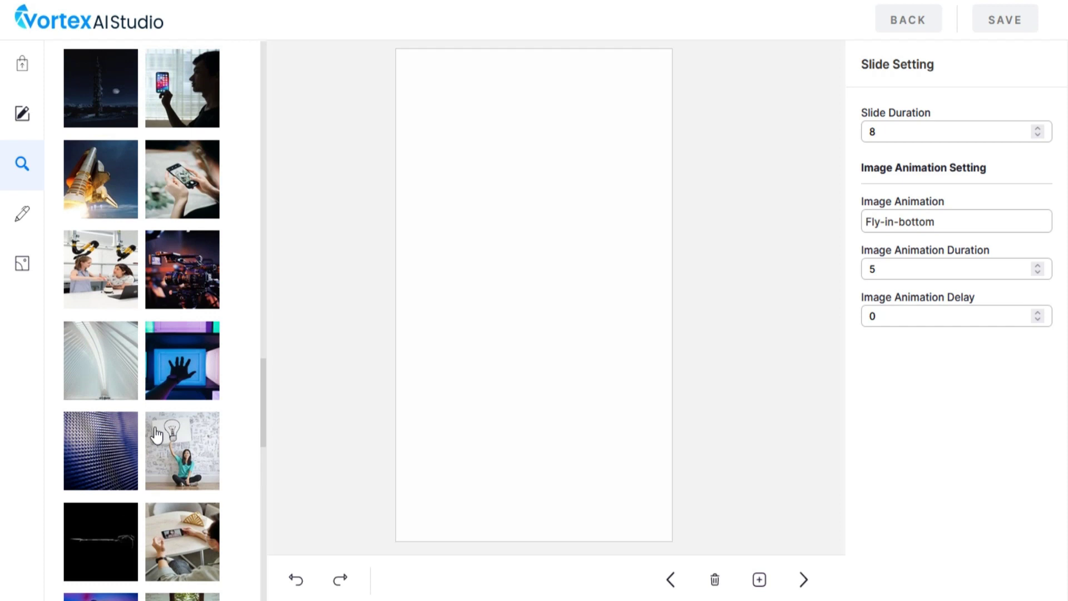
scroll(158, 435, "up", 8)
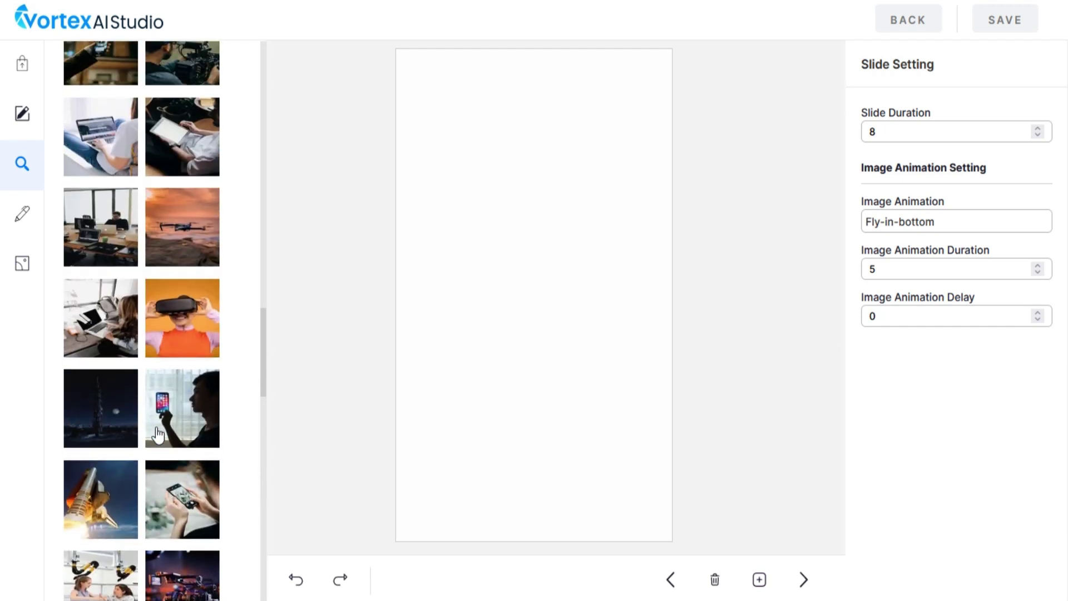
scroll(158, 435, "up", 4)
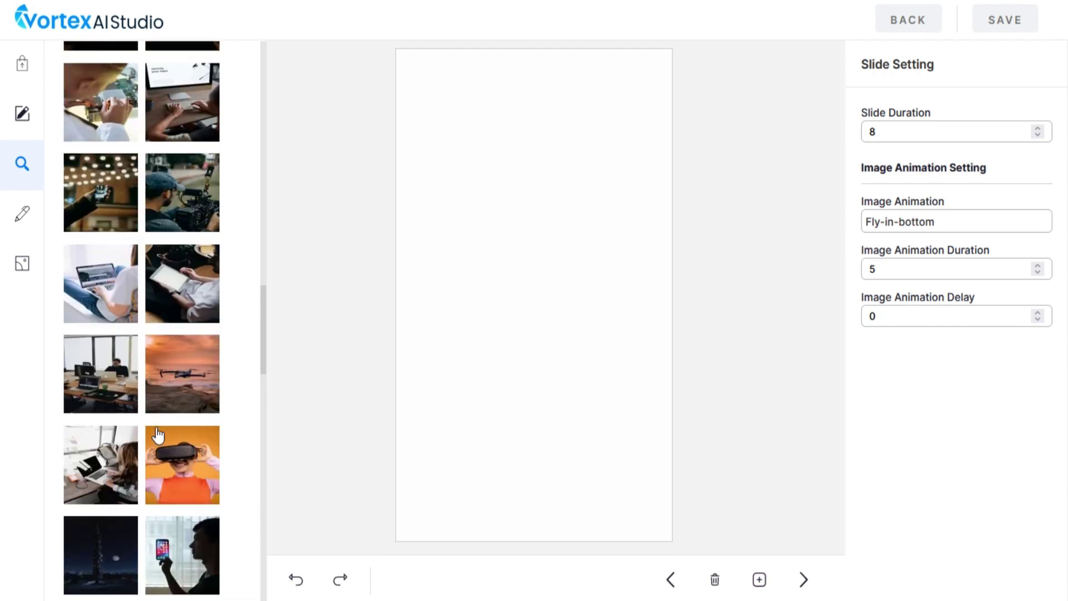
scroll(158, 434, "up", 14)
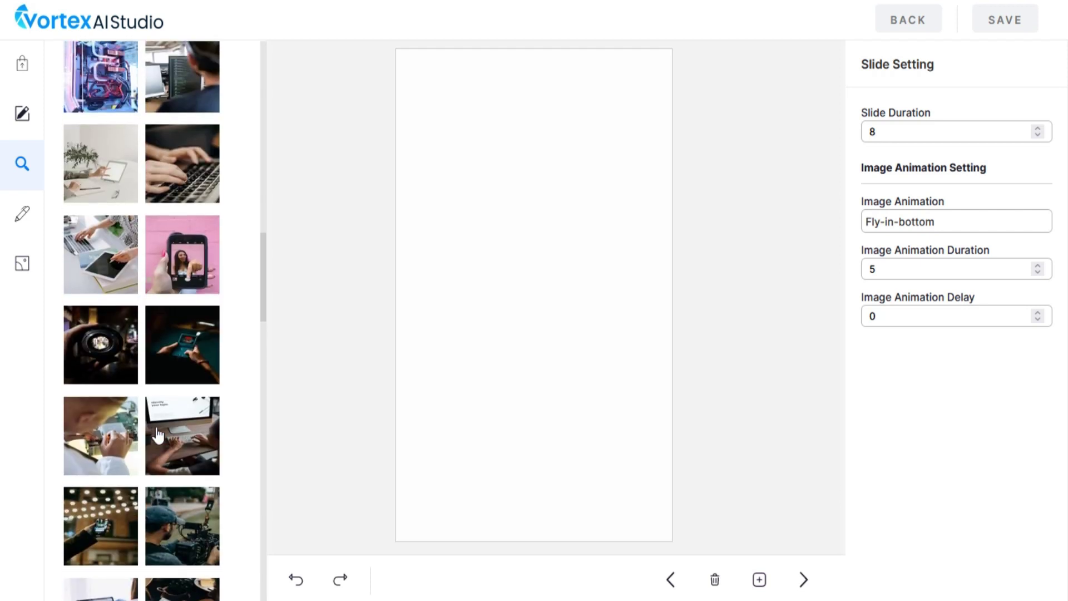
scroll(158, 435, "up", 6)
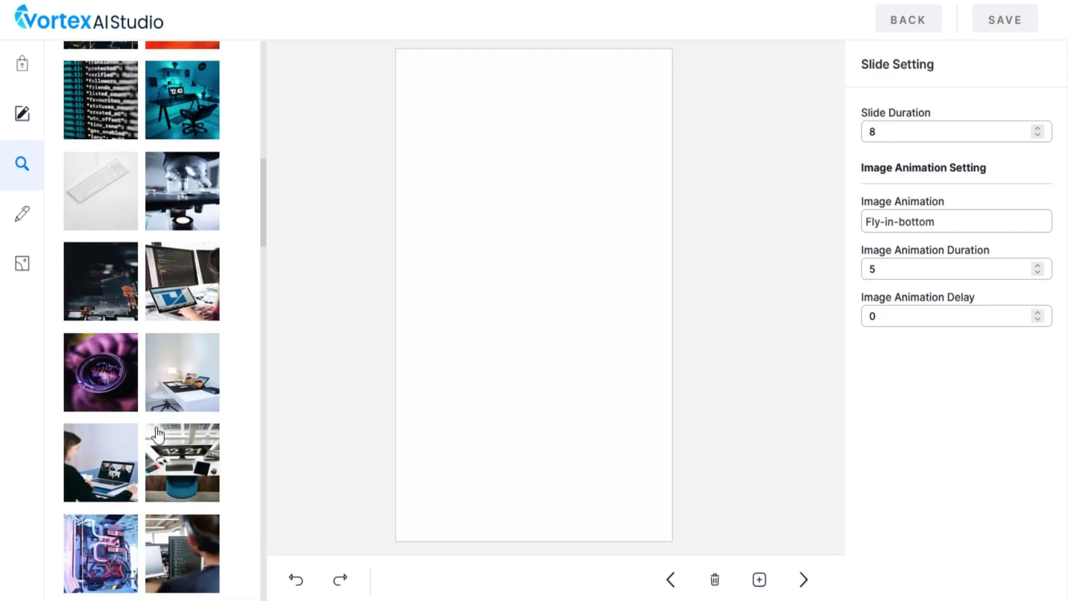
scroll(158, 434, "up", 2)
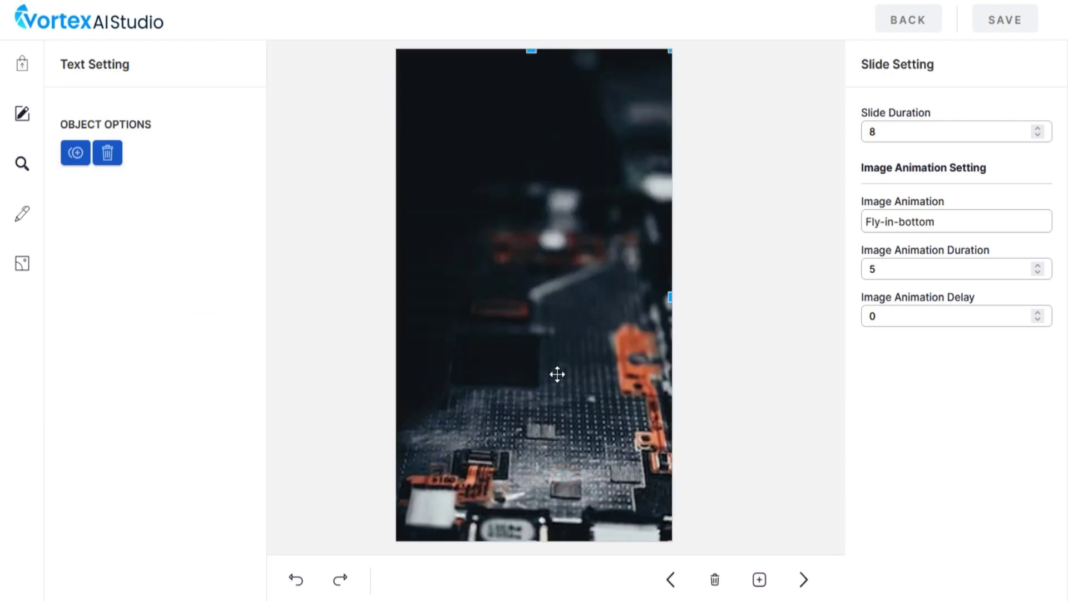
left_click(22, 213)
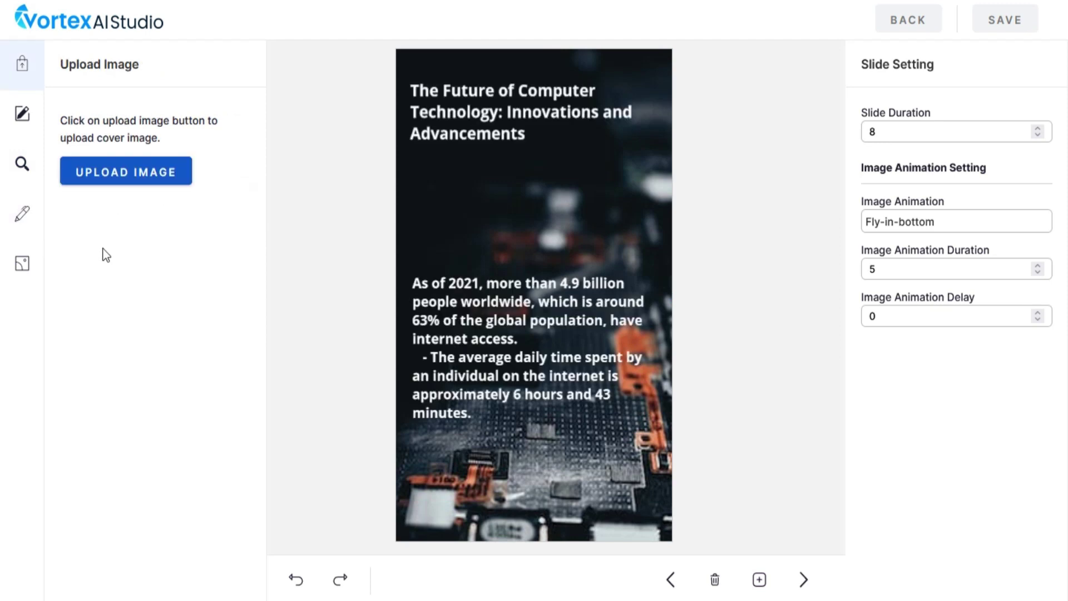
- Set up an AI graphic with the prompt "Computer", size 256x256 pixels and 2 variations
left_click(23, 266)
left_click(159, 180)
type("Computer")
left_click(109, 229)
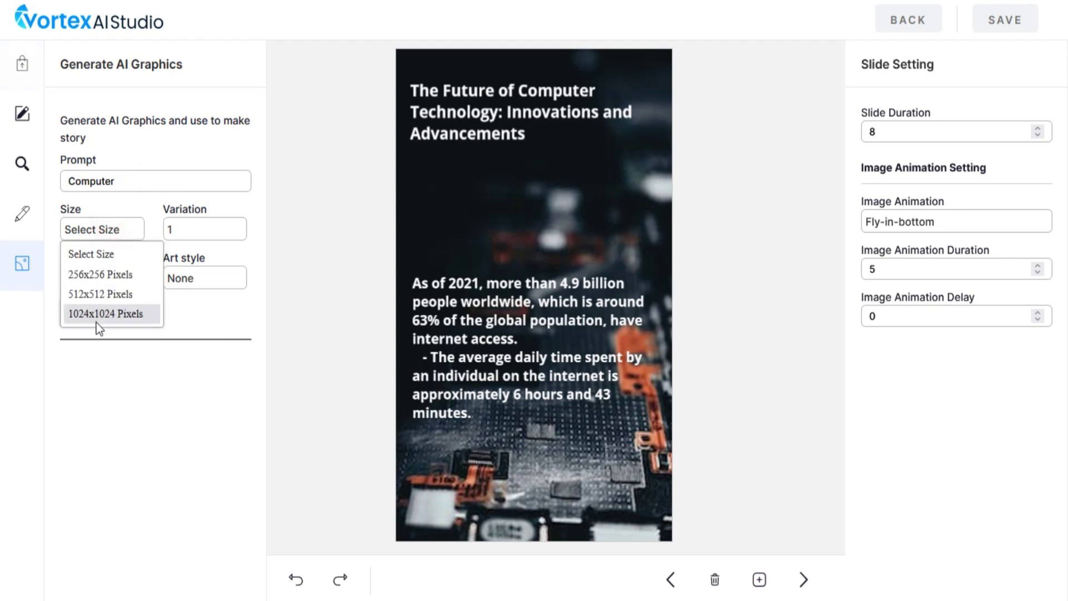
left_click(105, 274)
left_click(191, 234)
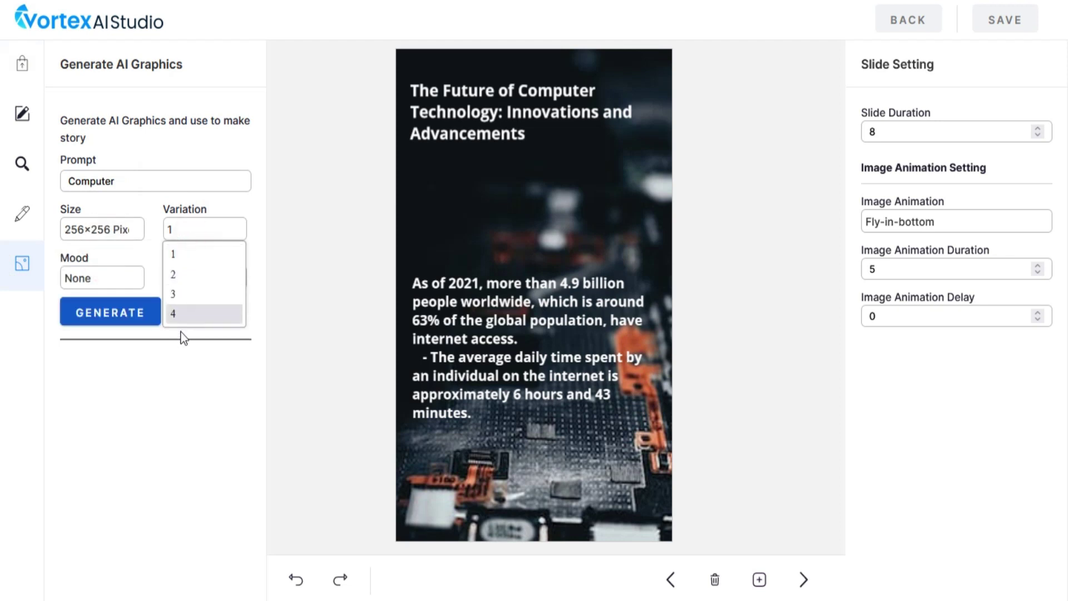
left_click(182, 275)
- Generate the AI graphics with a Neutral mood and art style None, and leave the generator without adding an image
left_click(108, 280)
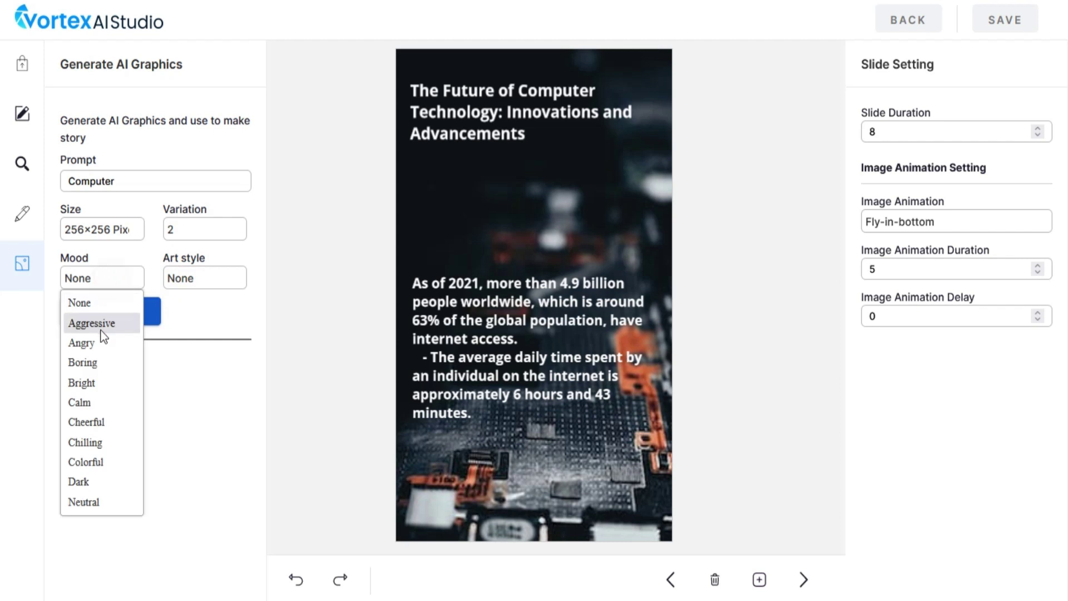
left_click(104, 504)
left_click(187, 280)
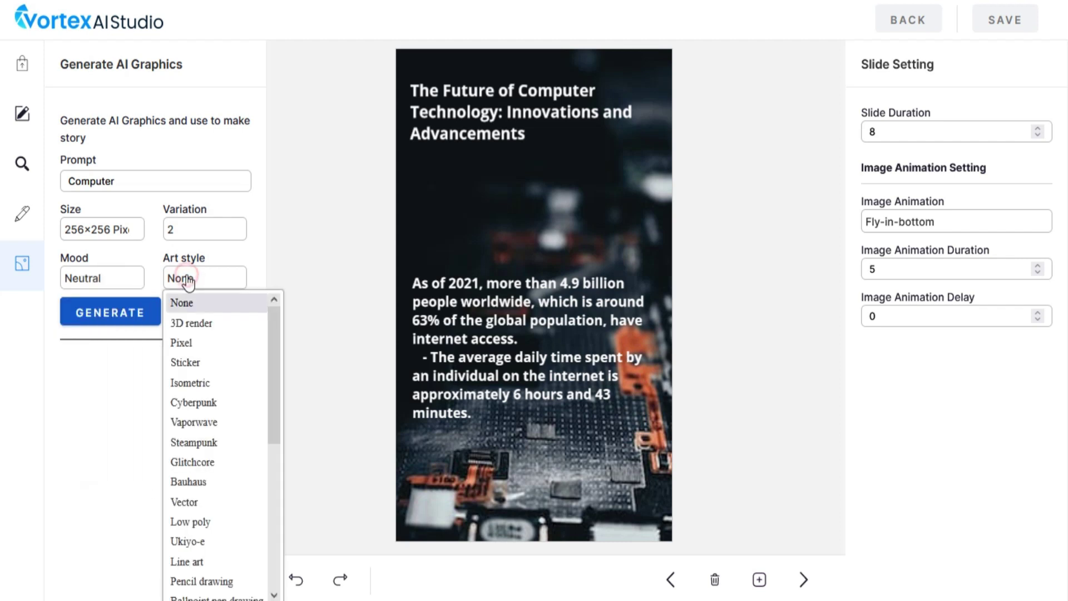
scroll(206, 526, "down", 5)
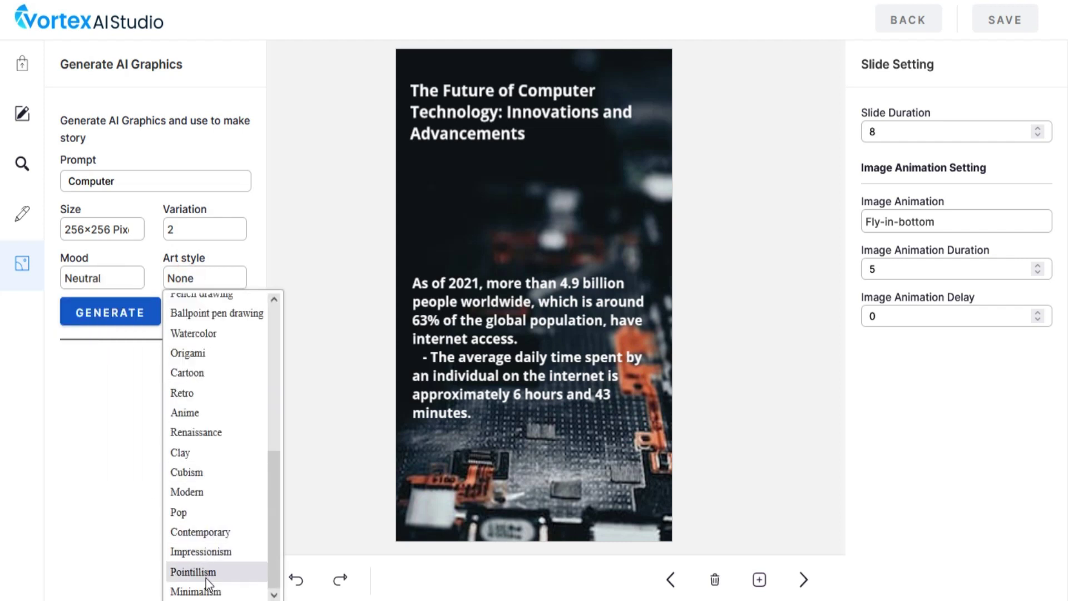
left_click(207, 277)
left_click(126, 313)
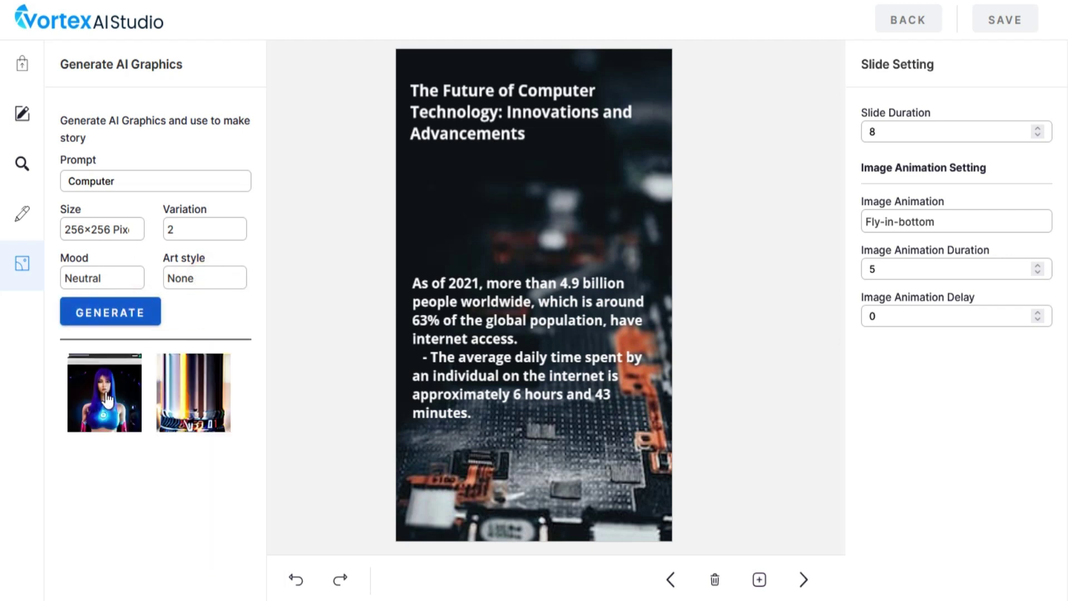
left_click(300, 272)
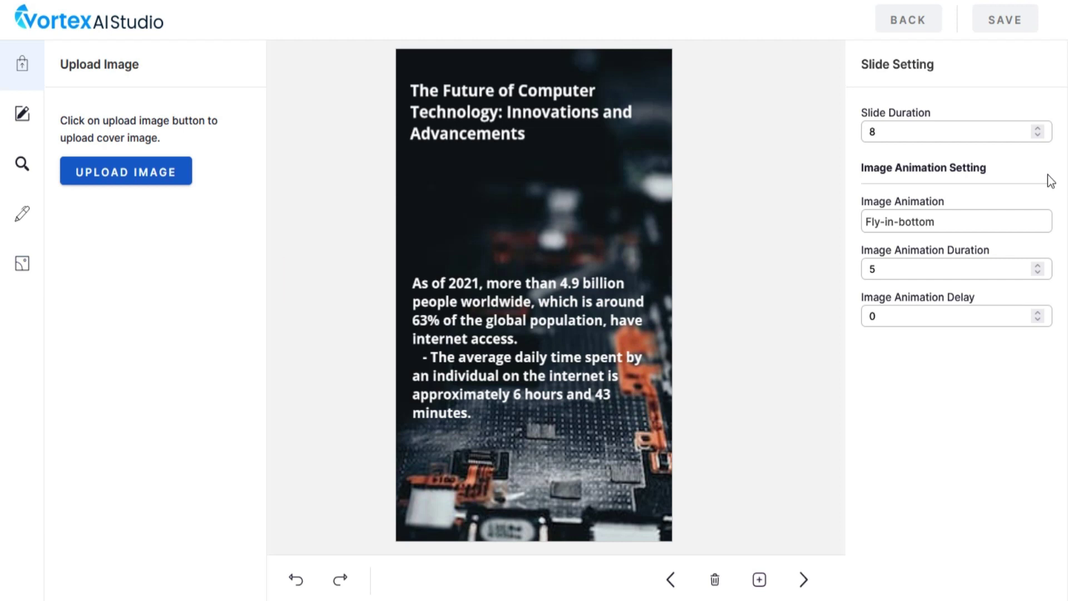
- Look through the available image animation options for the slide, keeping Fly-in-bottom
left_click(946, 230)
scroll(918, 534, "down", 1)
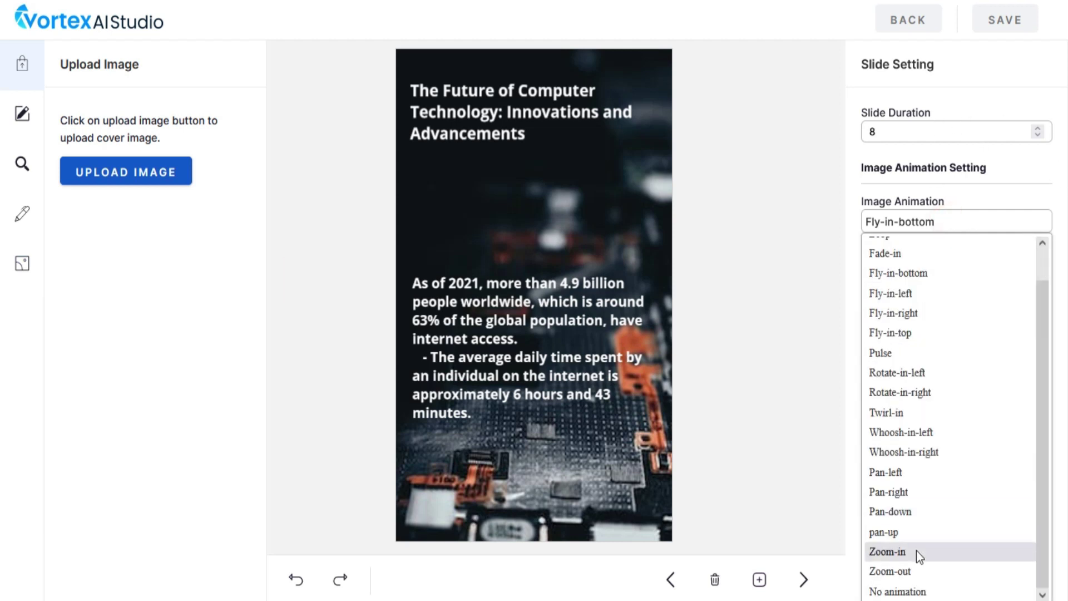
scroll(933, 522, "up", 1)
left_click(937, 221)
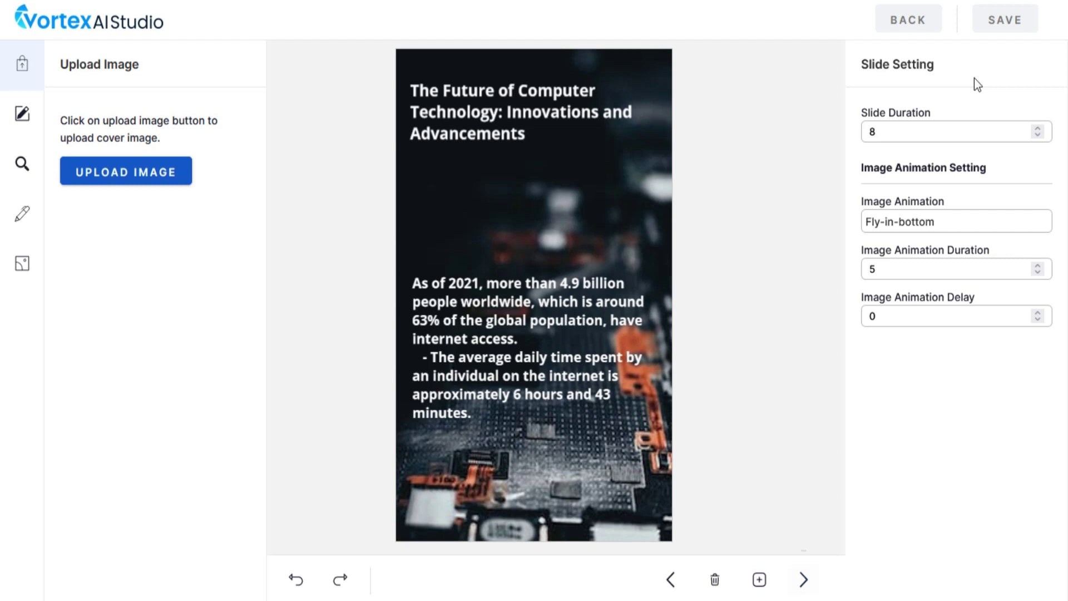
- Save the story and return to the list of web stories
left_click(1011, 28)
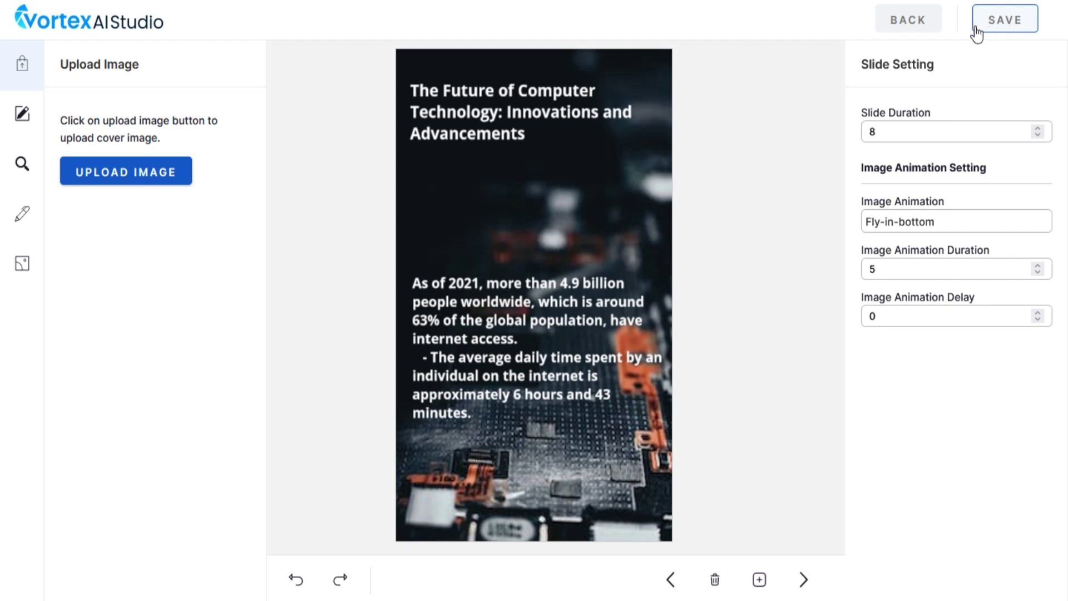
left_click(916, 24)
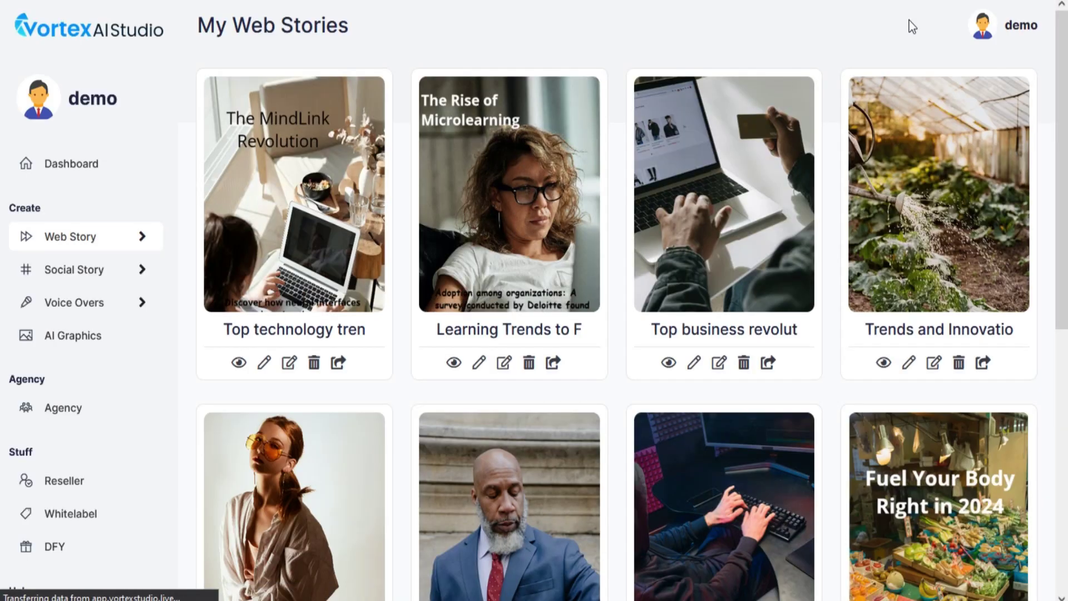
- Preview the top technology trends story through all three slides, and follow the link on its last slide
left_click(239, 363)
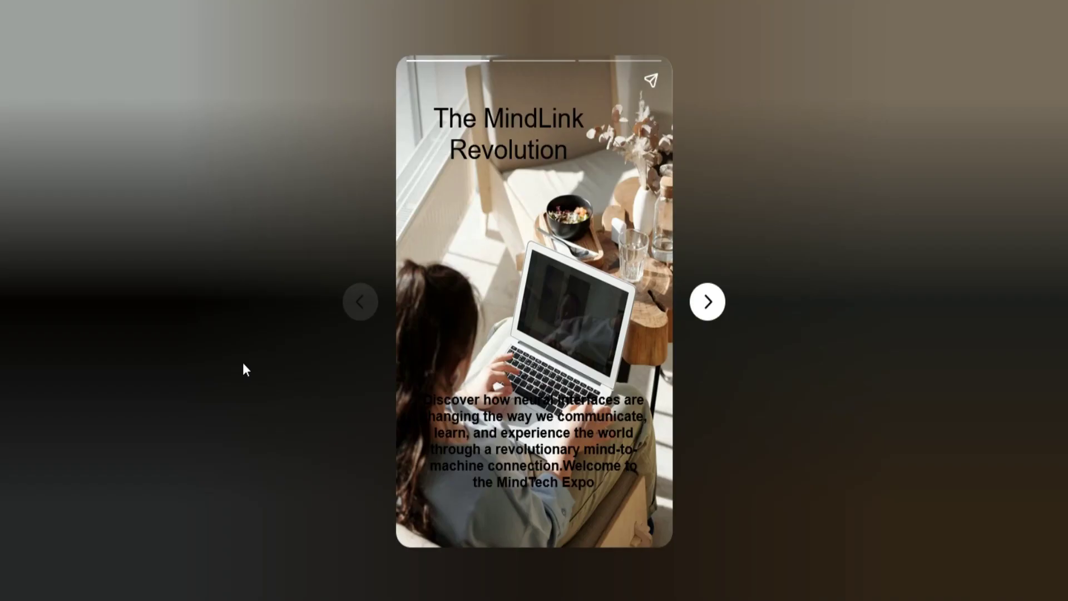
left_click(712, 303)
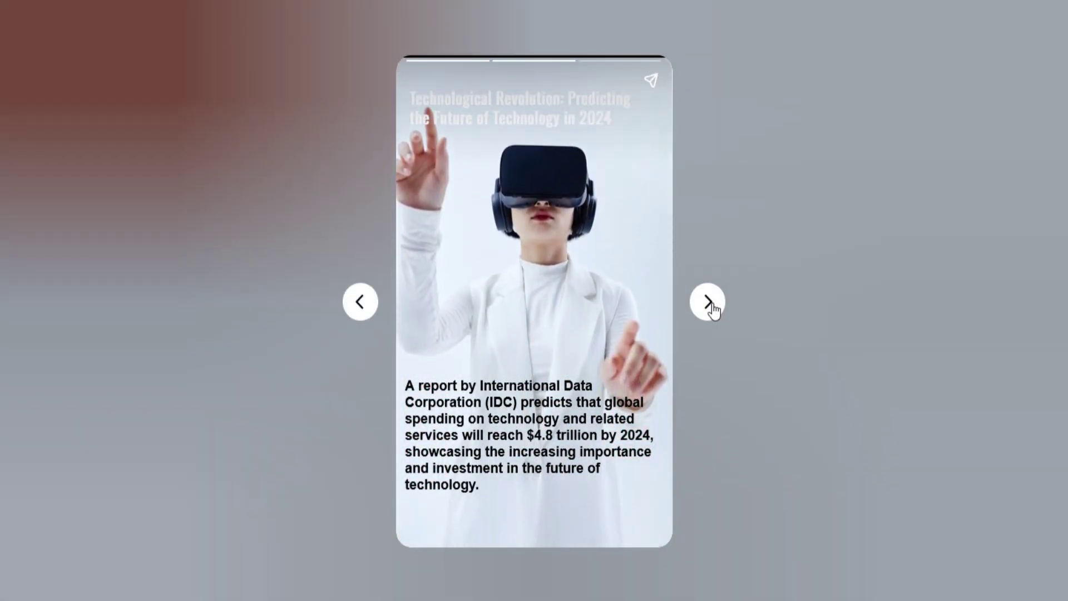
left_click(711, 304)
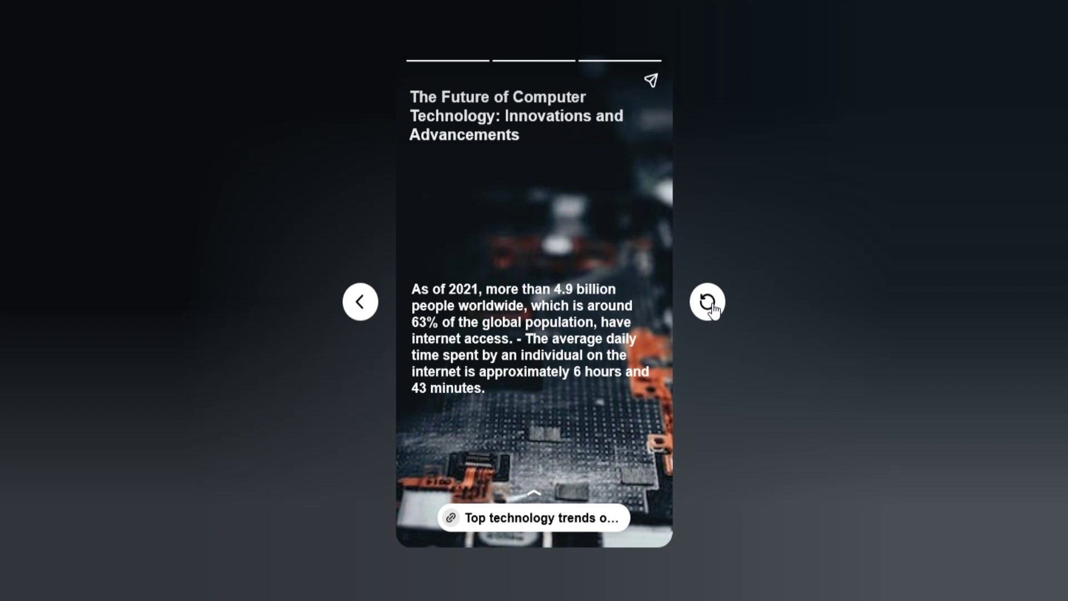
left_click(547, 522)
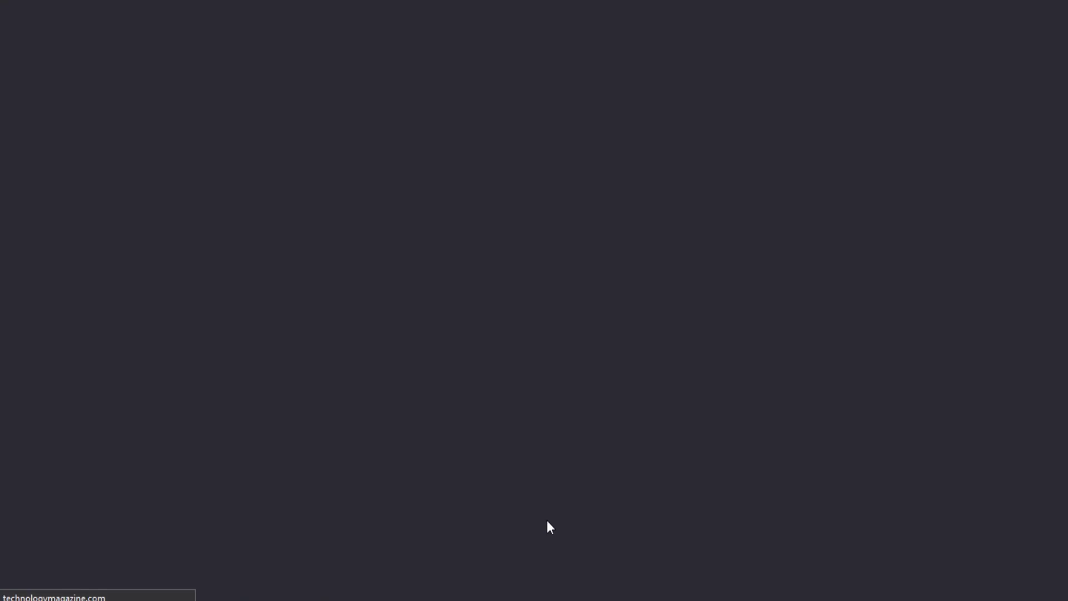